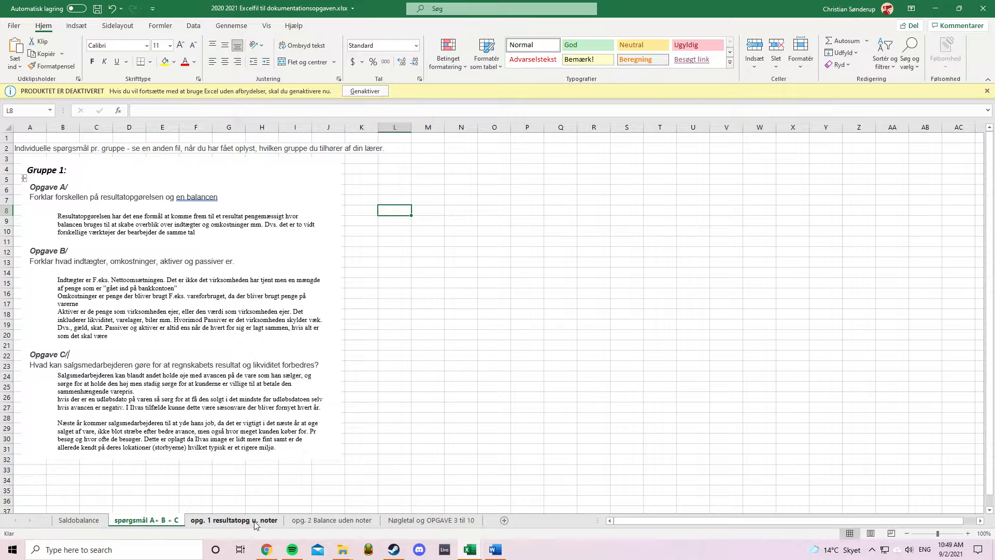
Open the income statement sheet "opg. 1 resultatopg u. noter" and examine the Resultat før skat row and its formula.
click(257, 523)
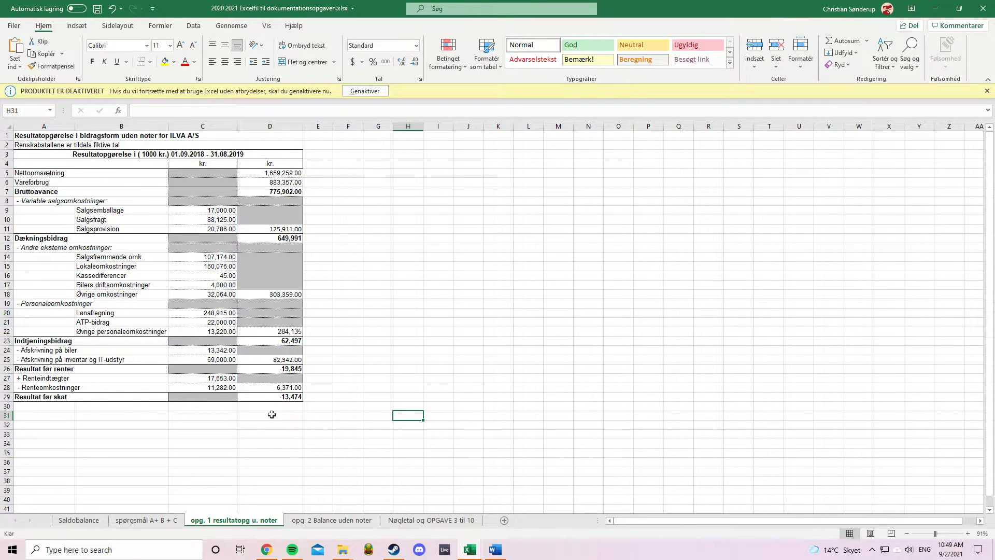
drag(288, 399, 42, 402)
click(375, 353)
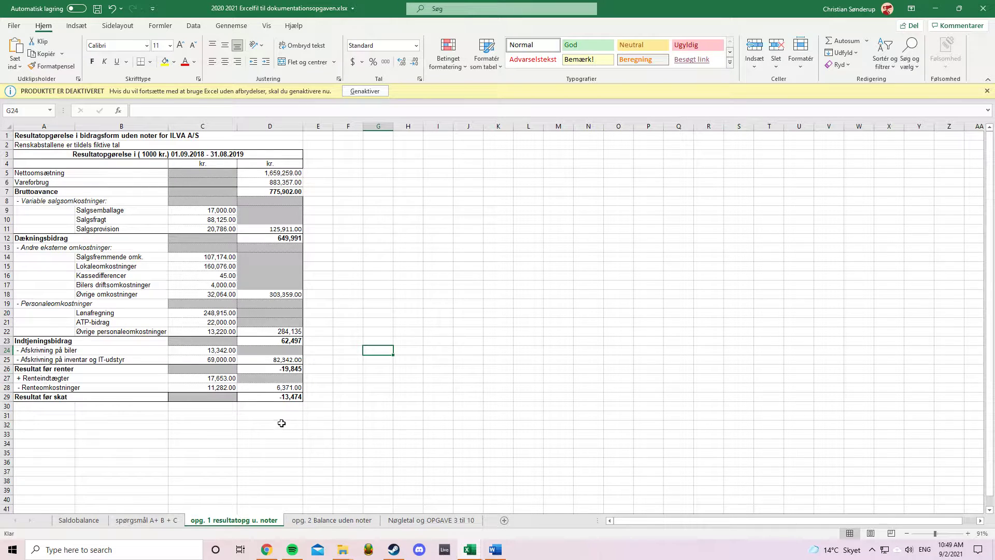
click(292, 398)
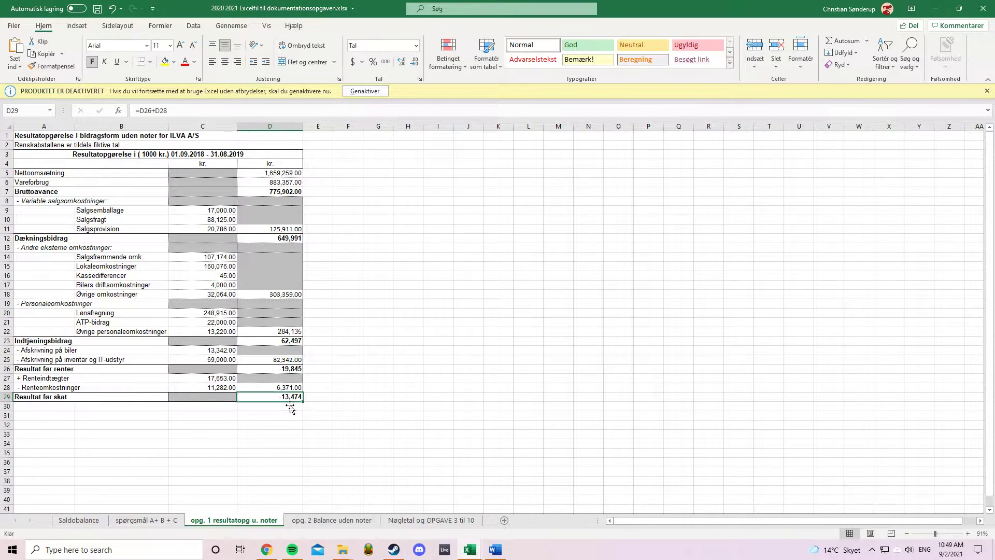
Open the "opg. 2 Balance uden noter" sheet and compare the totals for Aktiver i alt and Passiver i alt.
click(345, 520)
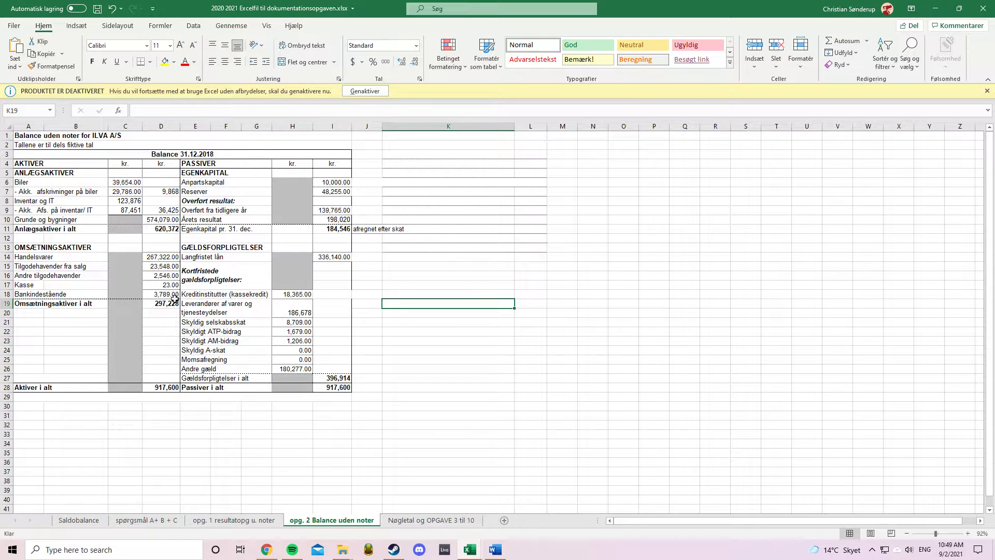
drag(334, 388, 84, 394)
click(300, 418)
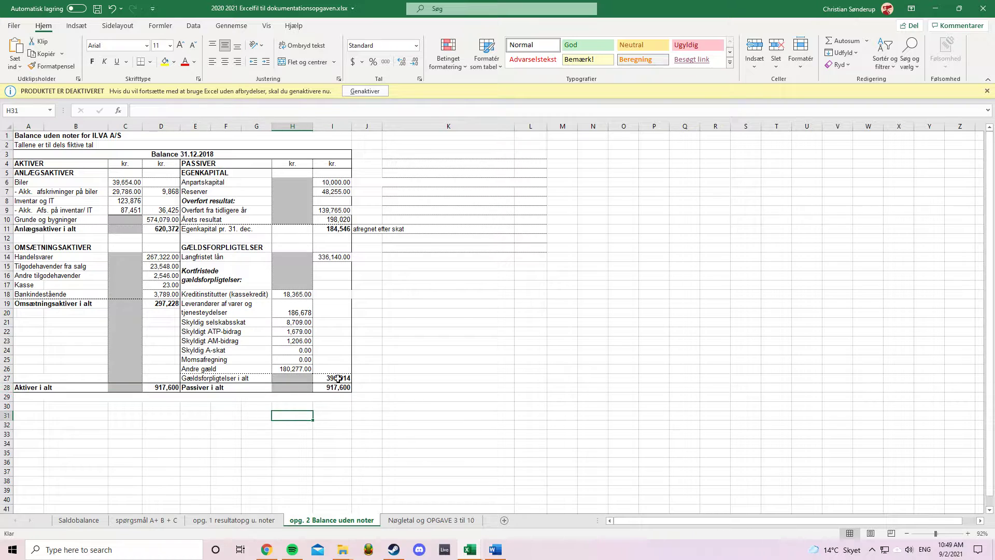
mouse_move(354, 393)
mouse_down()
mouse_move(118, 400)
mouse_move(338, 390)
mouse_up()
click(207, 428)
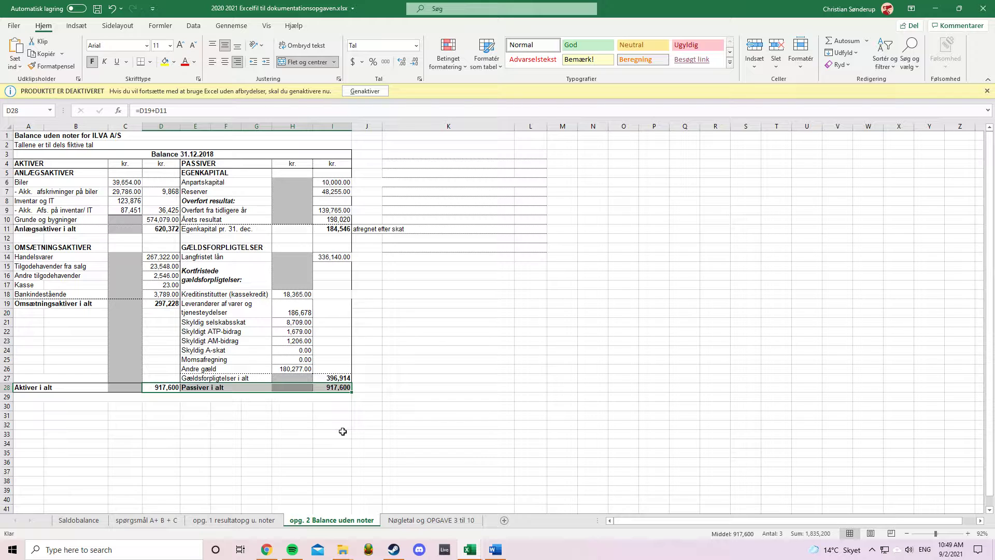
click(342, 432)
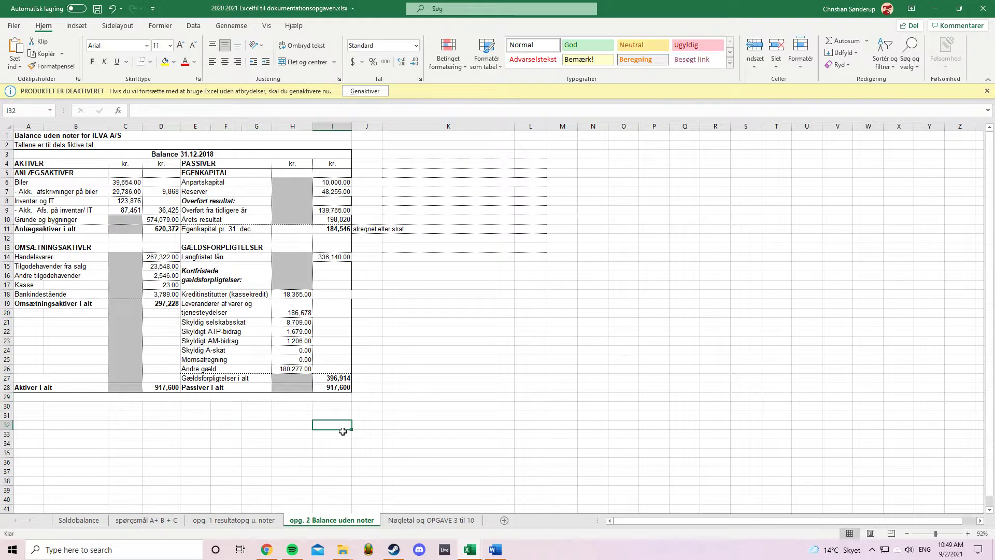
Compare the income statement and balance sheets with the written answer to Opgave A on the questions sheet.
click(254, 520)
click(342, 520)
click(215, 521)
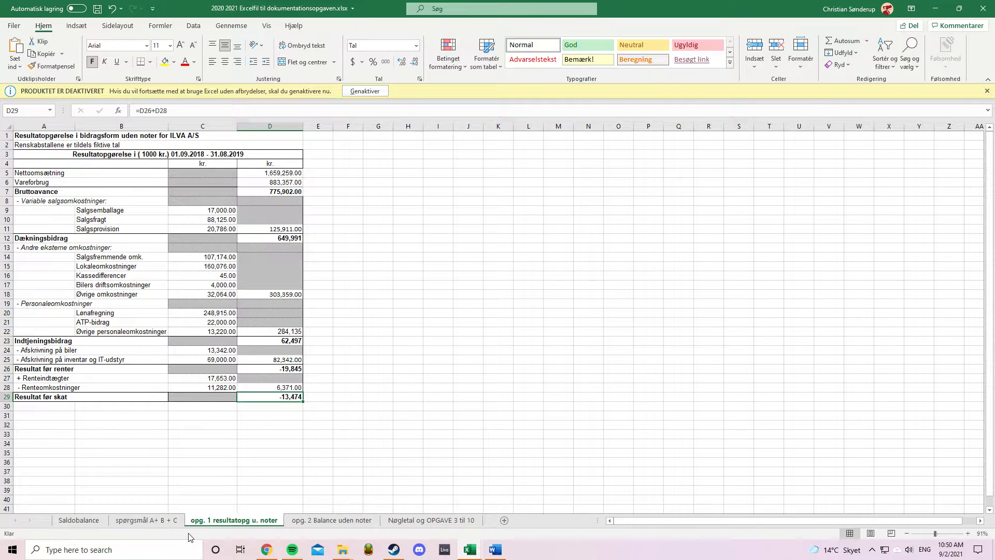
click(168, 520)
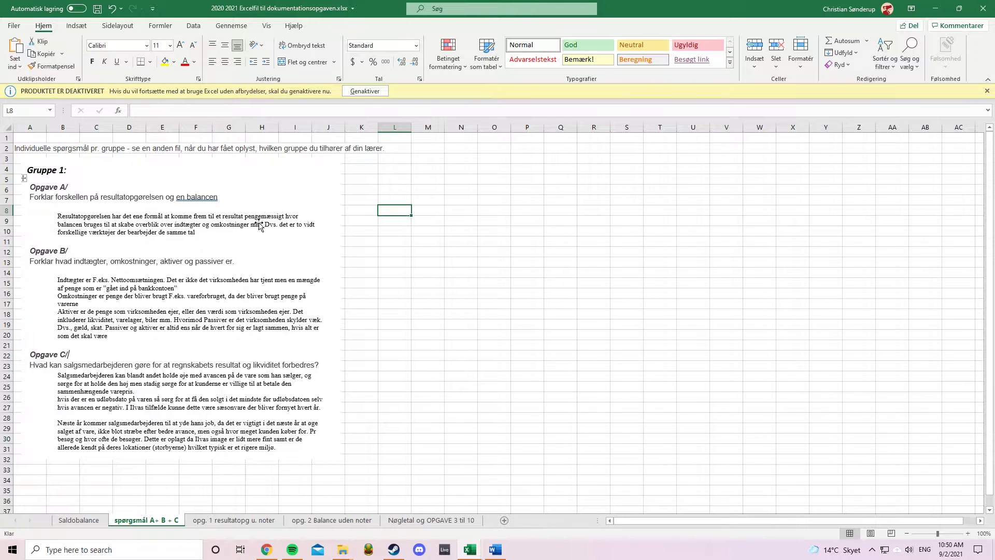
text(.)
click(250, 523)
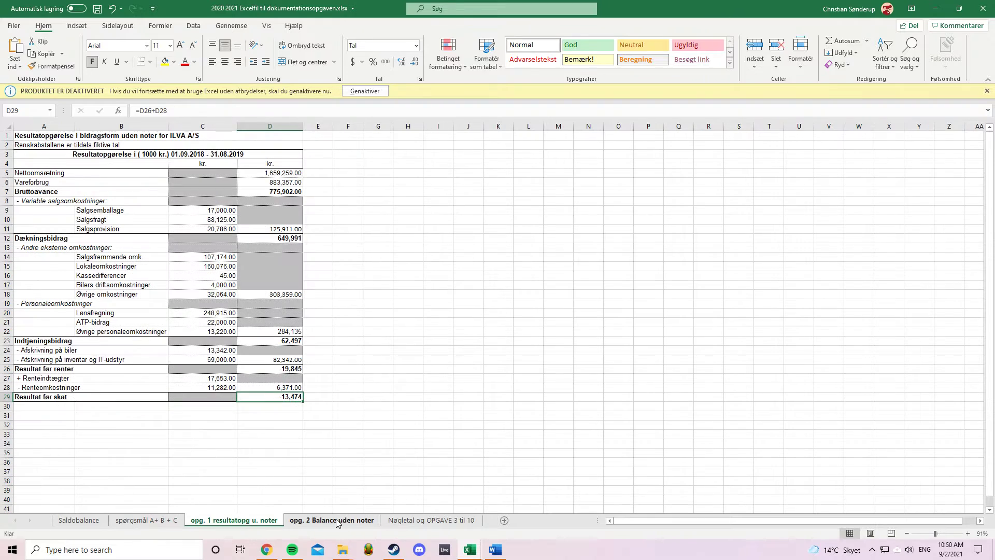
click(337, 521)
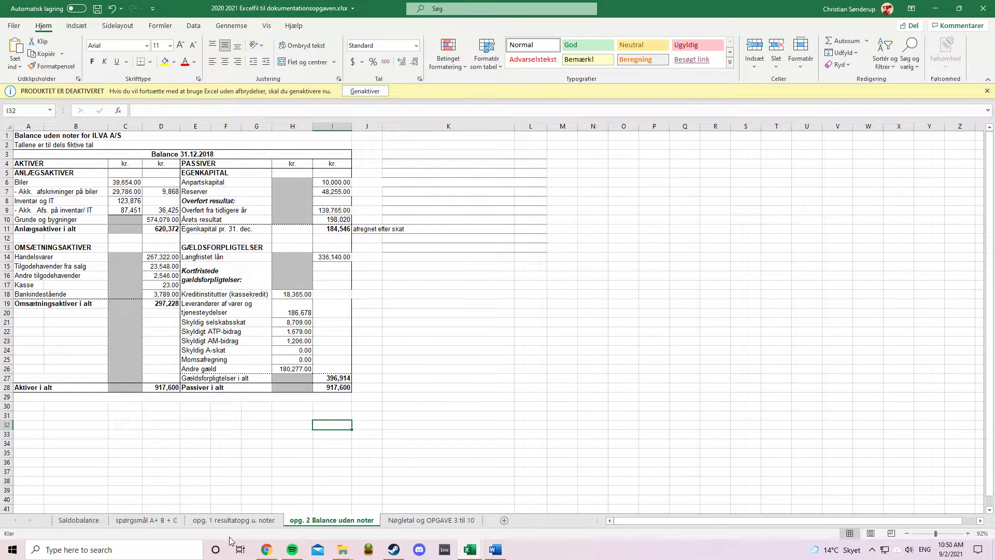
click(223, 522)
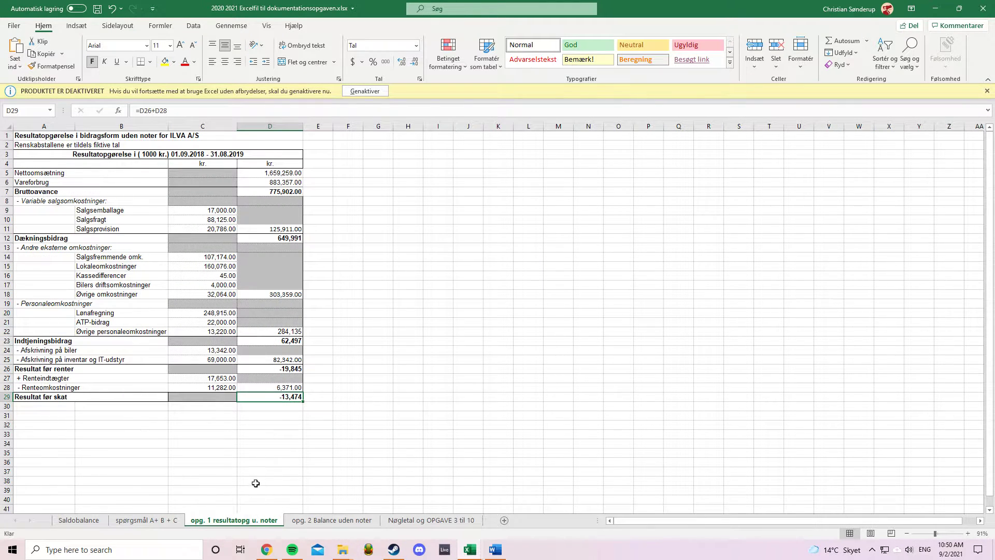
Review the Opgave B answer and the income statement, and inspect the fixed and current asset amounts in the balance.
click(146, 520)
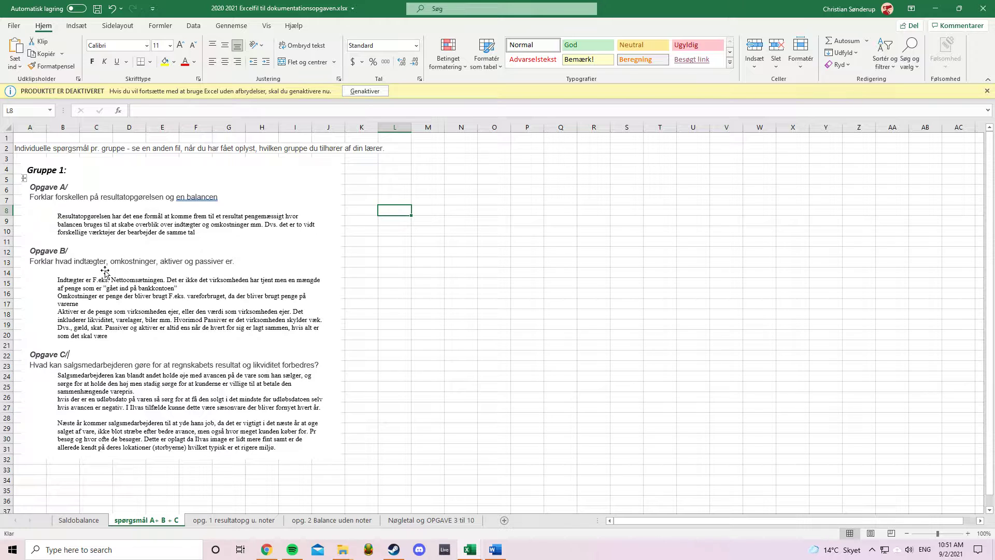
click(234, 520)
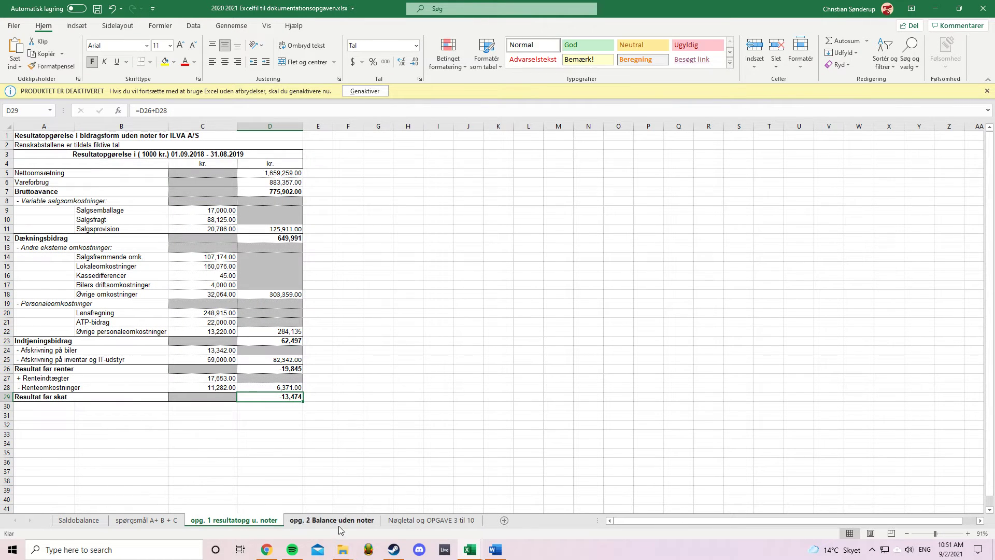
click(332, 520)
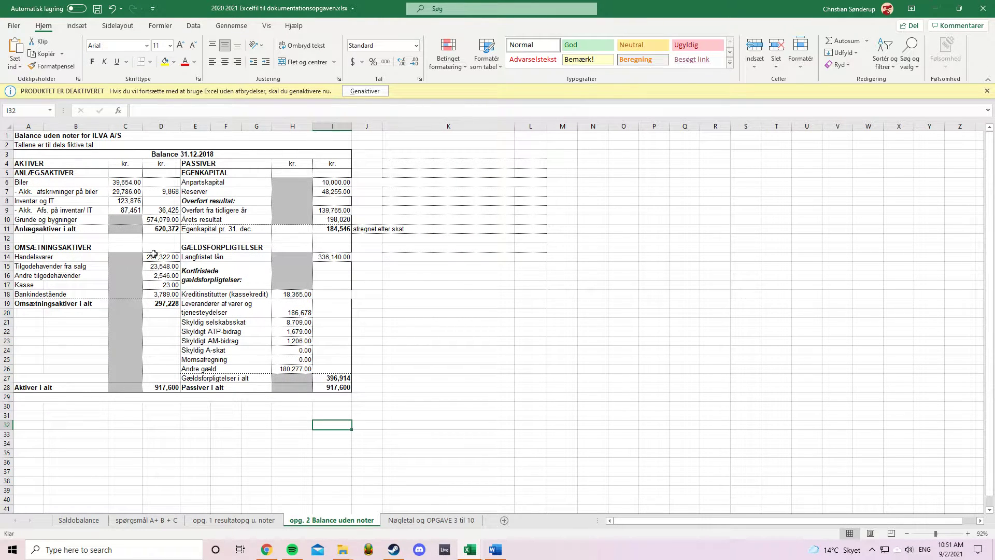
drag(168, 175, 139, 375)
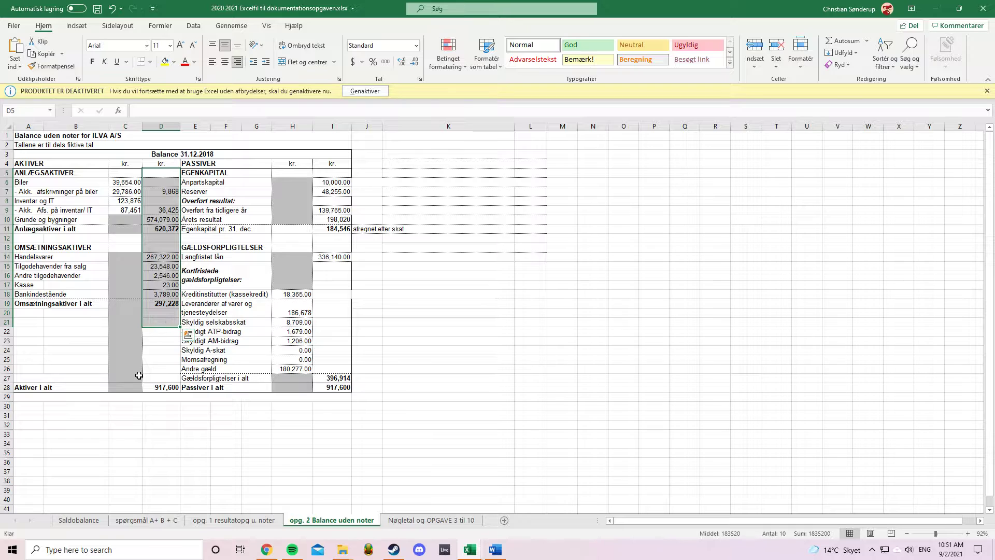
click(125, 359)
click(165, 286)
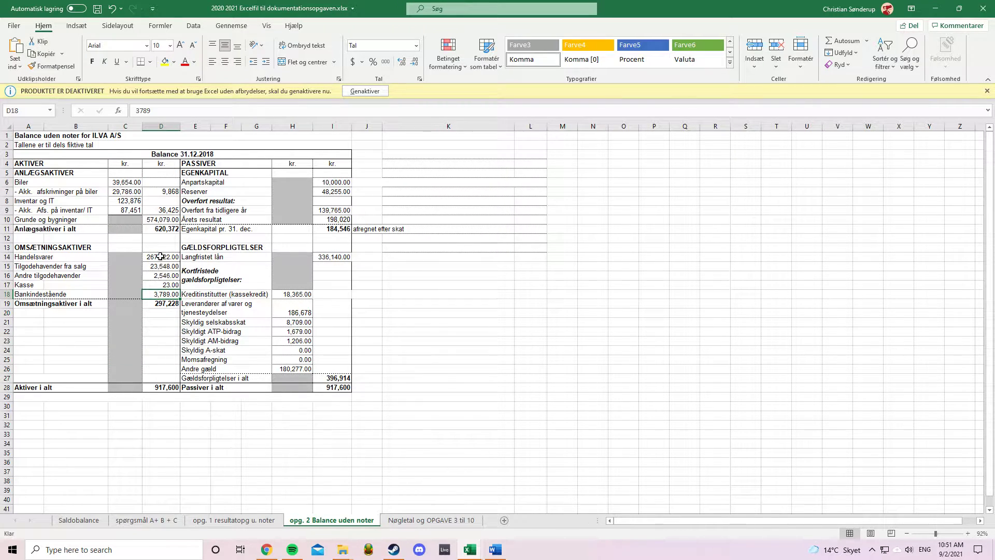
click(176, 258)
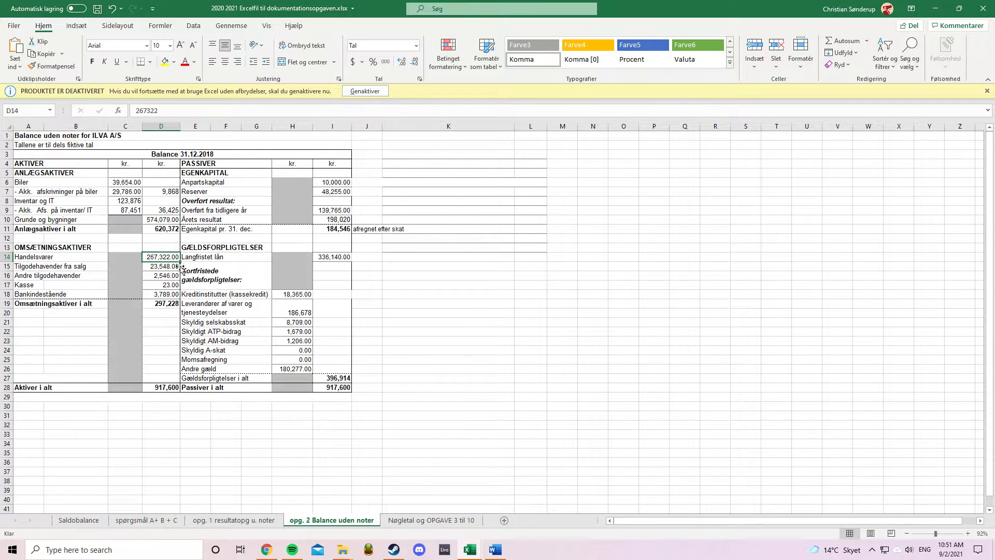
click(170, 221)
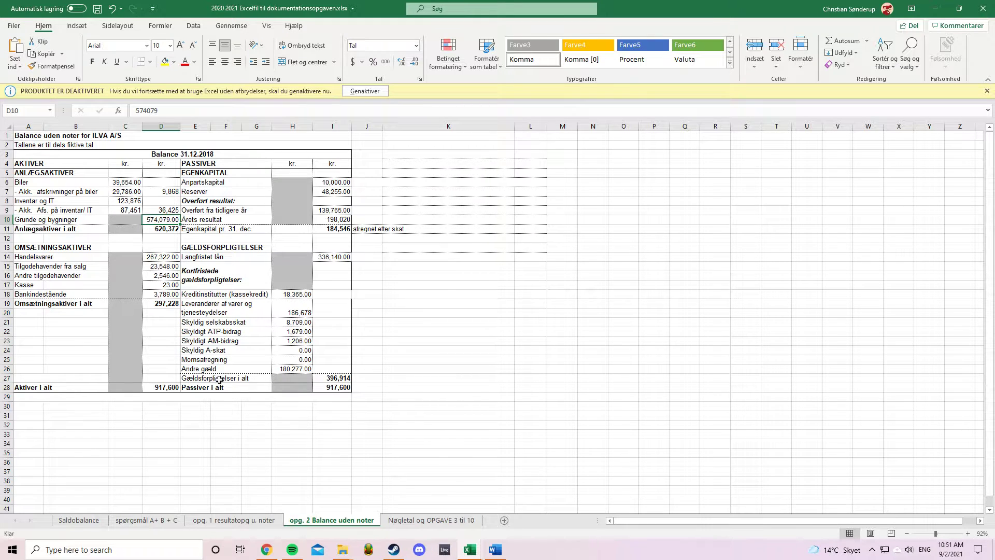
Examine the liabilities under Gældsforpligtelser and the Egenkapital block on the passiver side of the balance.
drag(204, 351, 210, 323)
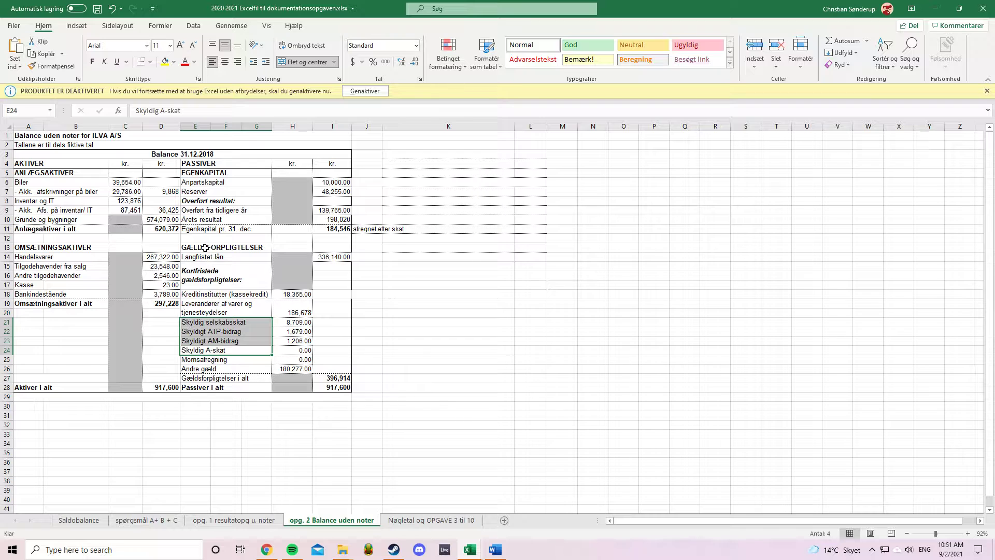
mouse_move(205, 248)
mouse_down()
mouse_move(213, 284)
mouse_move(221, 258)
mouse_up()
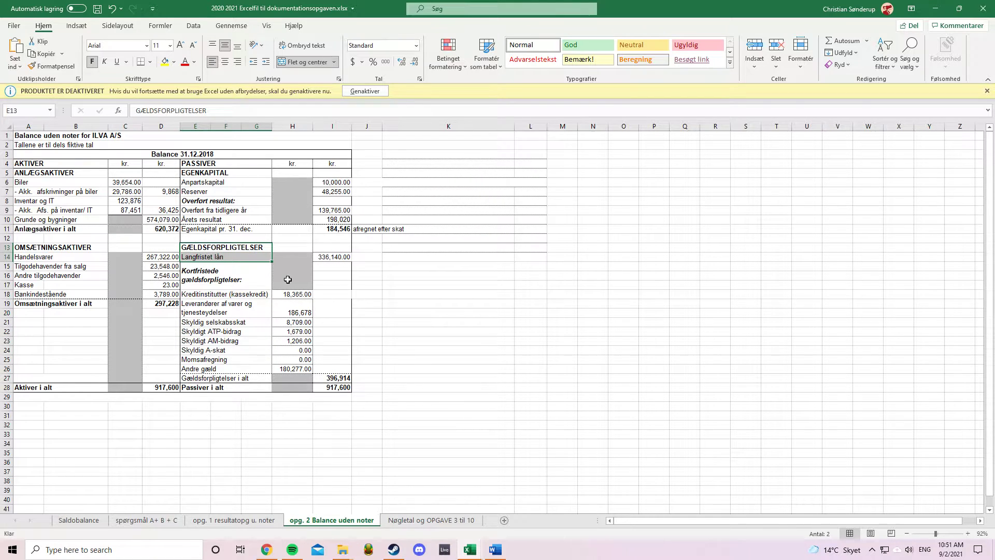
click(328, 324)
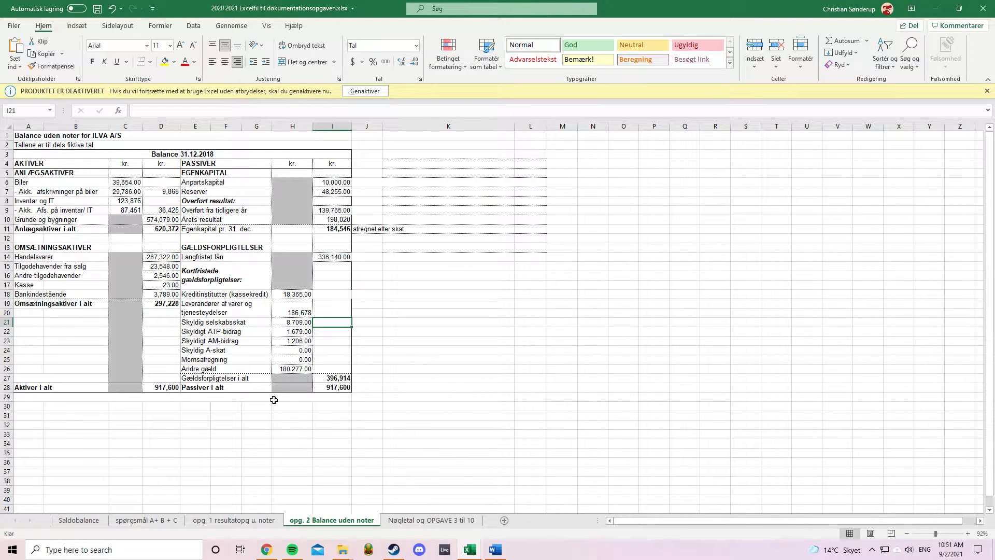
drag(207, 231, 347, 176)
click(427, 224)
drag(331, 229, 197, 173)
click(593, 220)
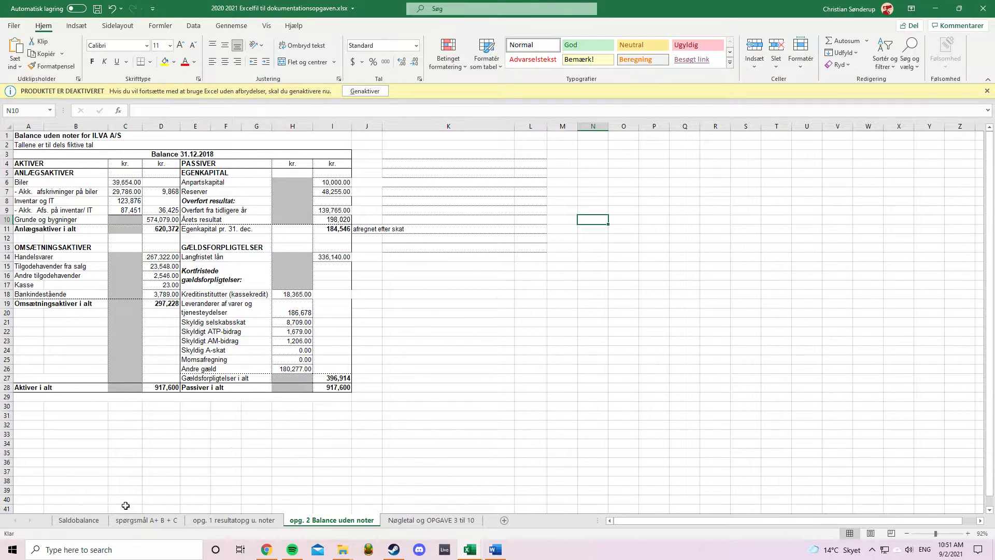
Return to the "spørgsmål A+ B + C" sheet and read the Opgave C answer about improving result and liquidity.
click(134, 521)
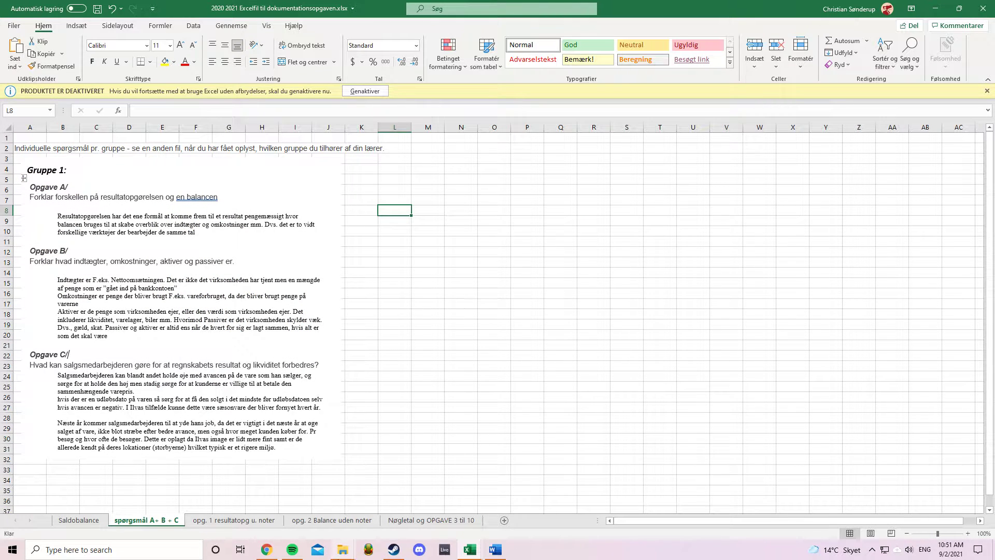
mouse_move(342, 550)
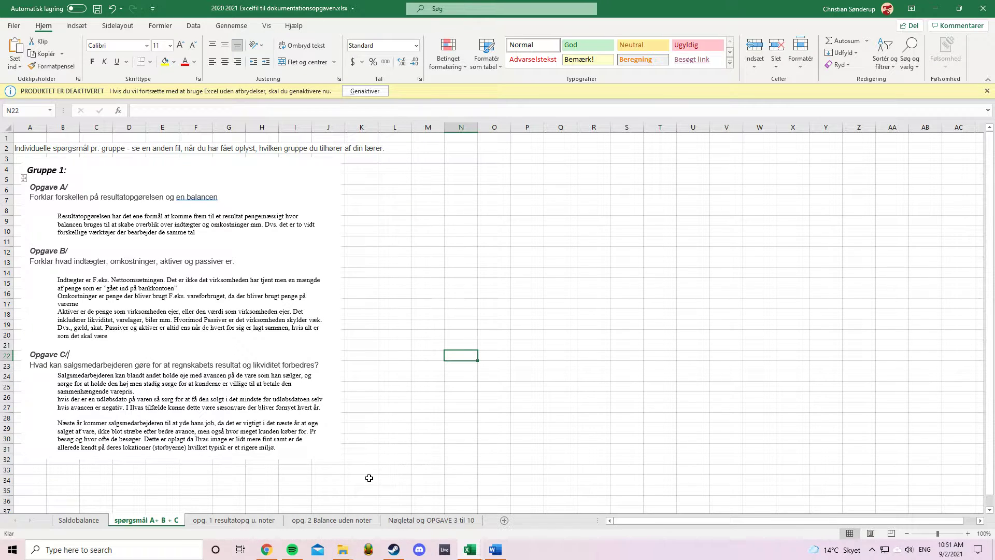
drag(369, 473, 78, 161)
drag(358, 223, 456, 257)
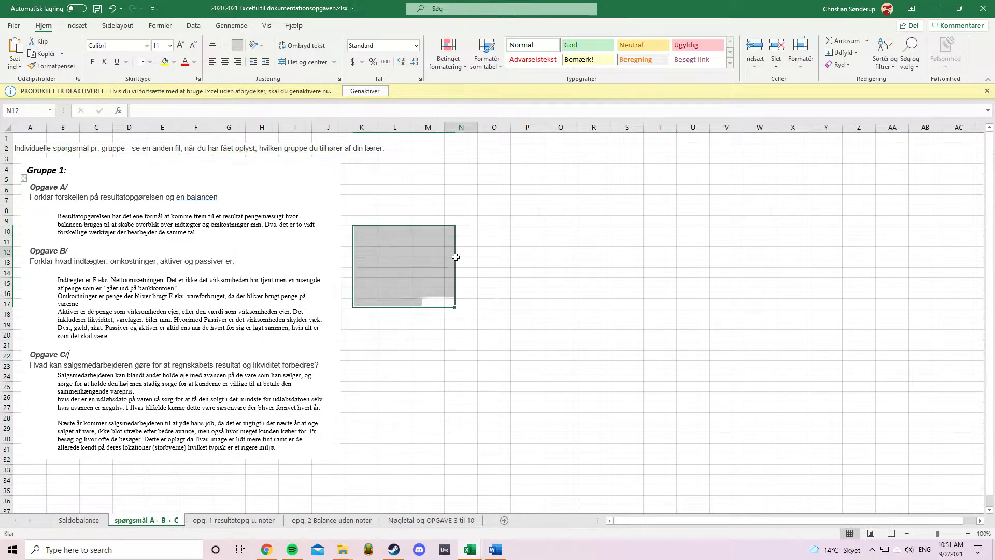
click(455, 257)
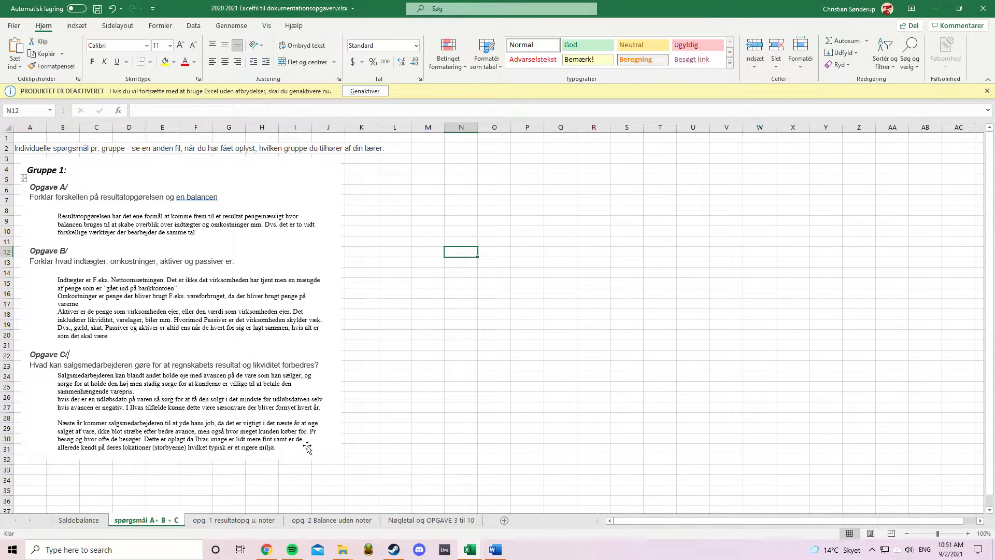
Go back to the balance sheet and inspect the Kasse amount among the current assets.
click(248, 519)
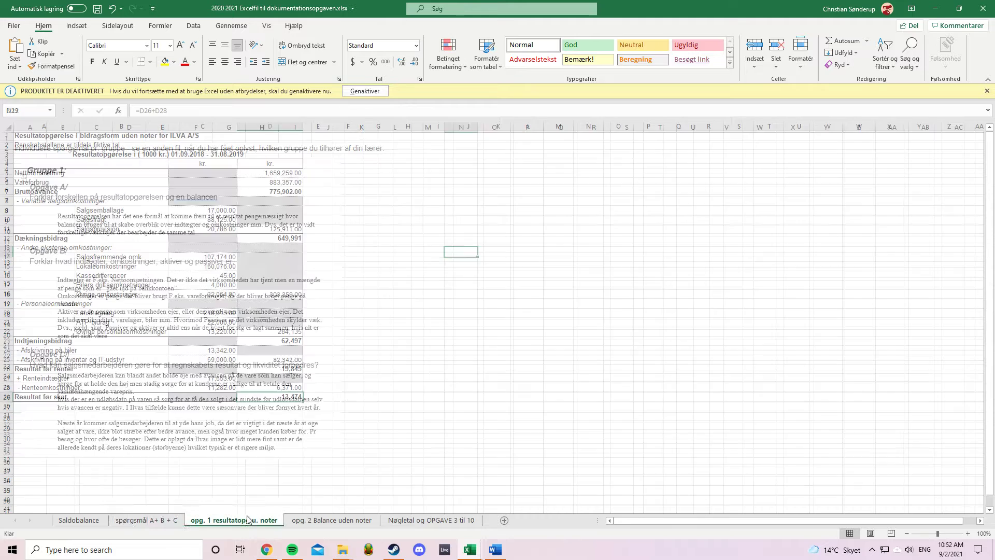
click(319, 520)
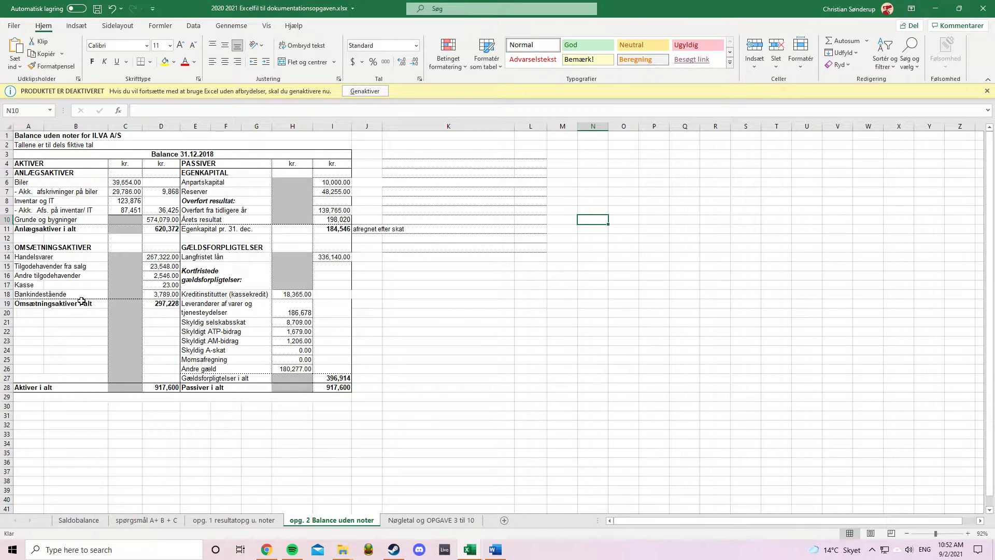
click(171, 286)
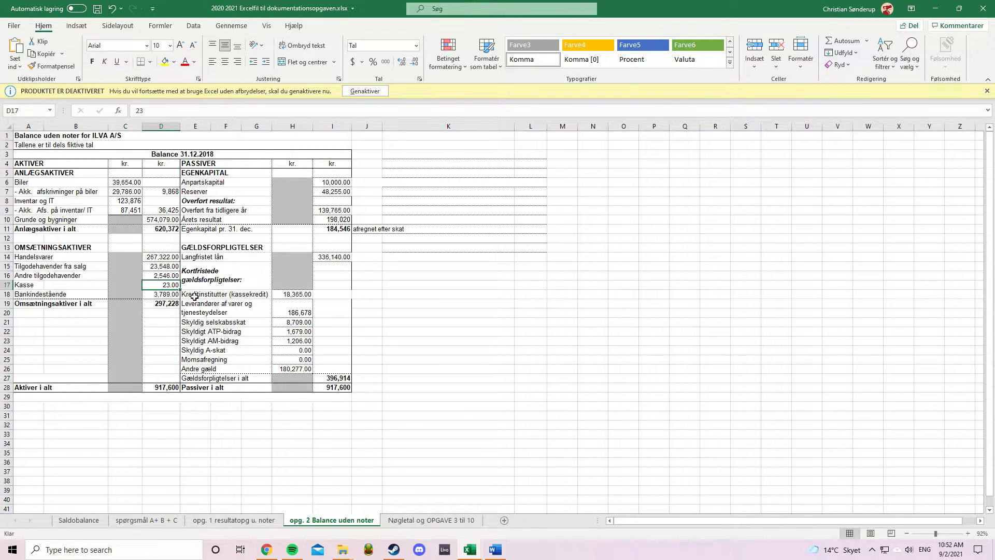
click(158, 323)
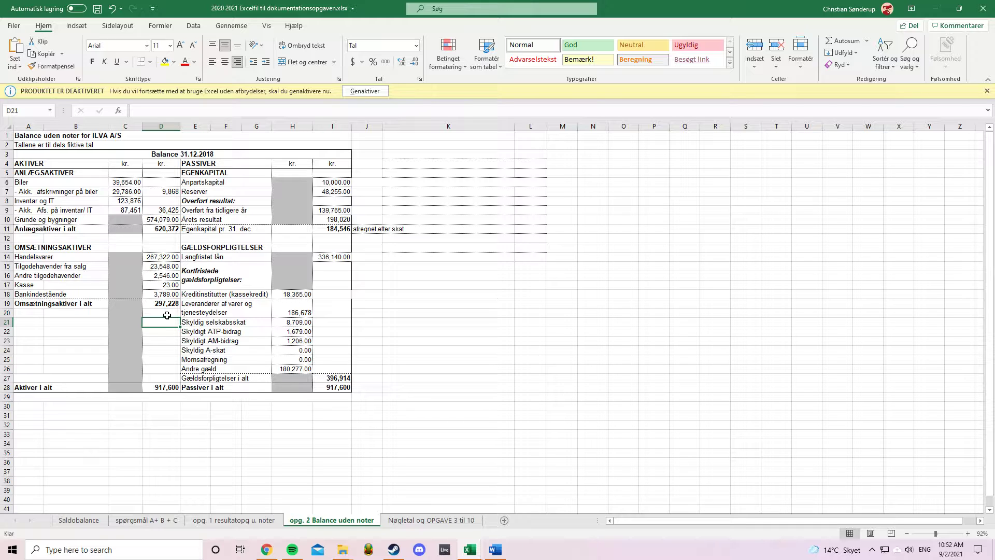
click(156, 286)
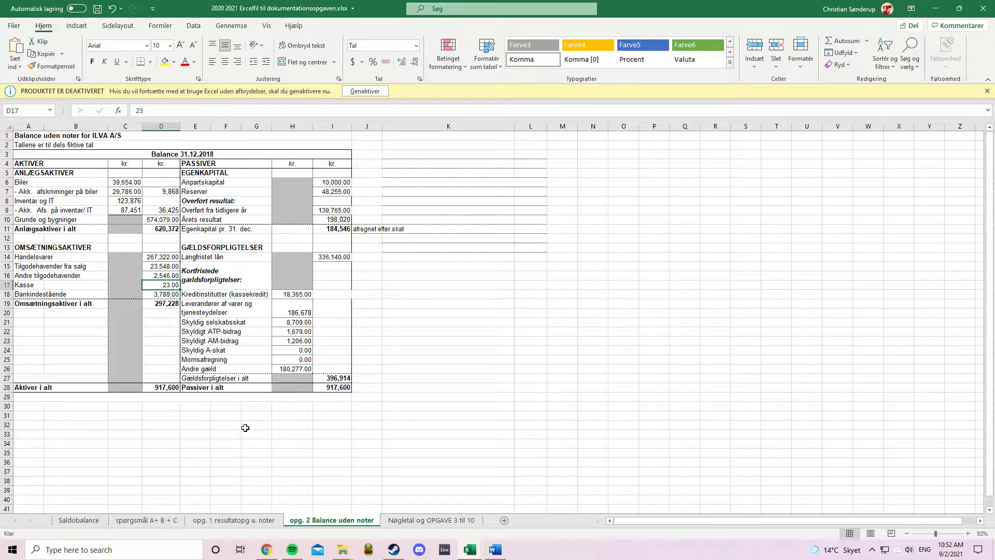
Open the "Nøgletal og OPGAVE 3 til 10" sheet and view the key figures and regnskabstal tables at its beginning.
click(126, 521)
click(233, 521)
click(332, 520)
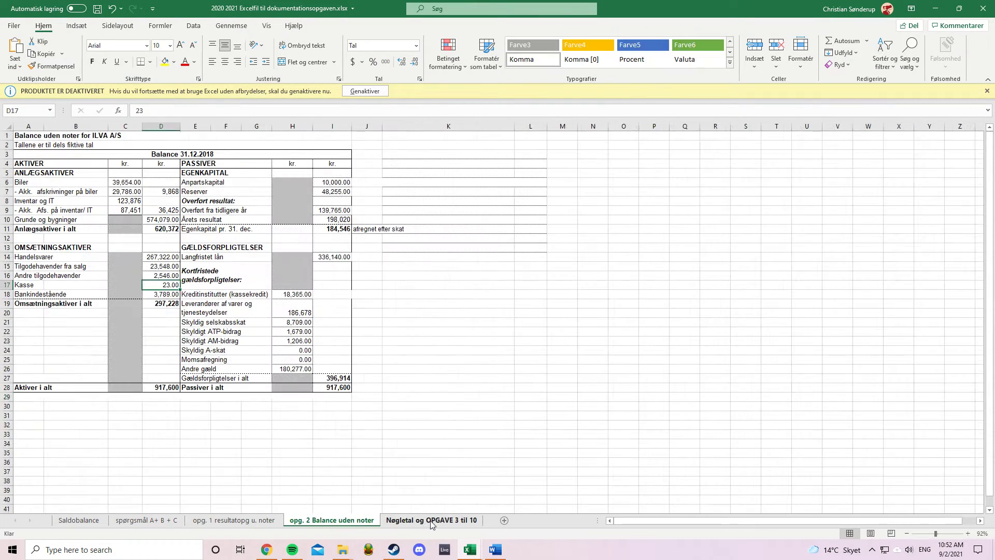
click(431, 521)
scroll(198, 275, up, 20)
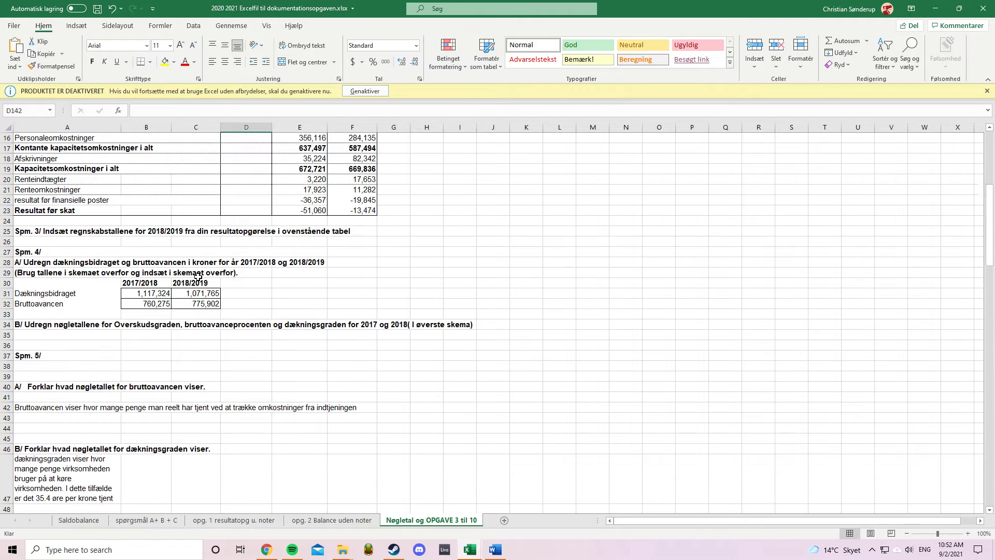
scroll(198, 275, up, 5)
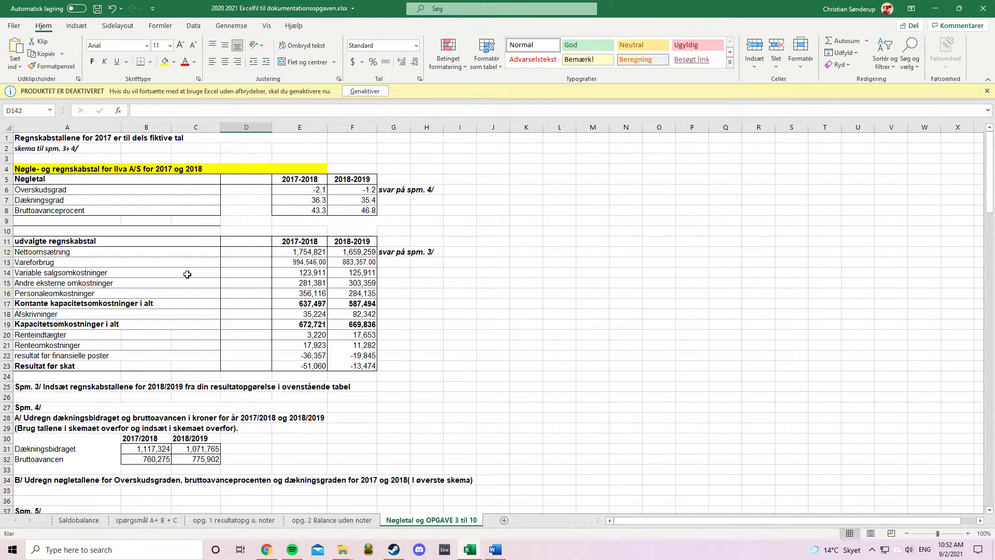
Examine the 2018-2019 figures in the udvalgte regnskabstal table that answer spm. 3.
scroll(77, 363, down, 3)
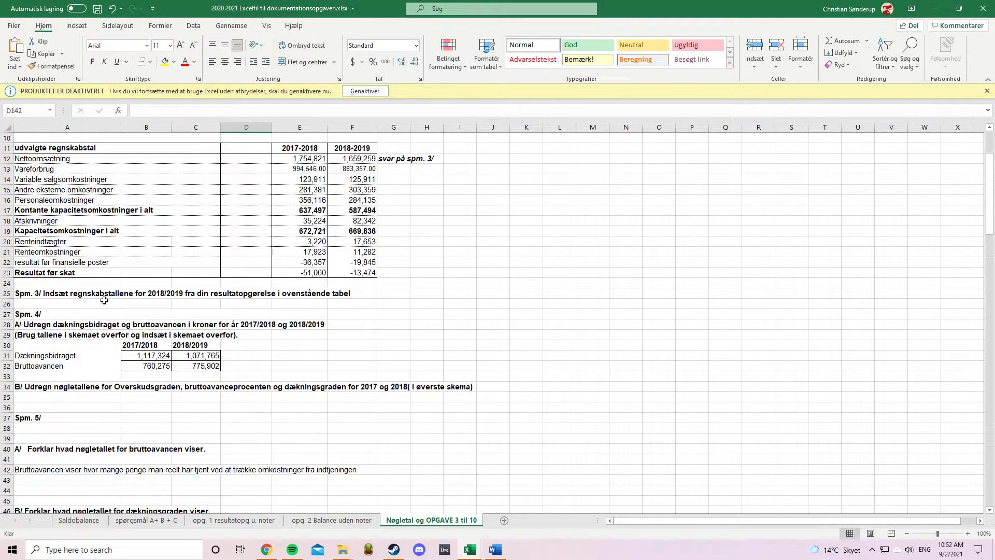
scroll(336, 334, up, 3)
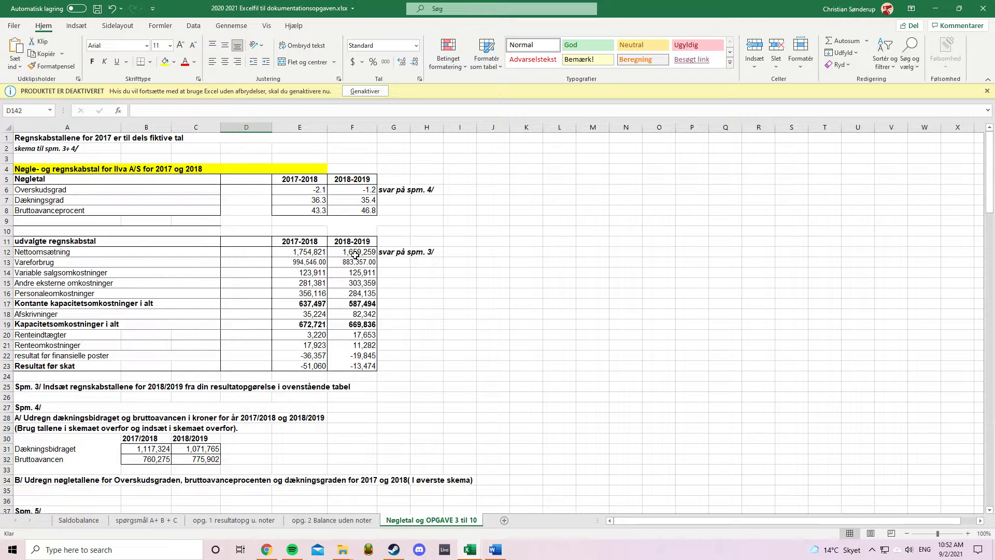
drag(356, 253, 356, 375)
click(493, 324)
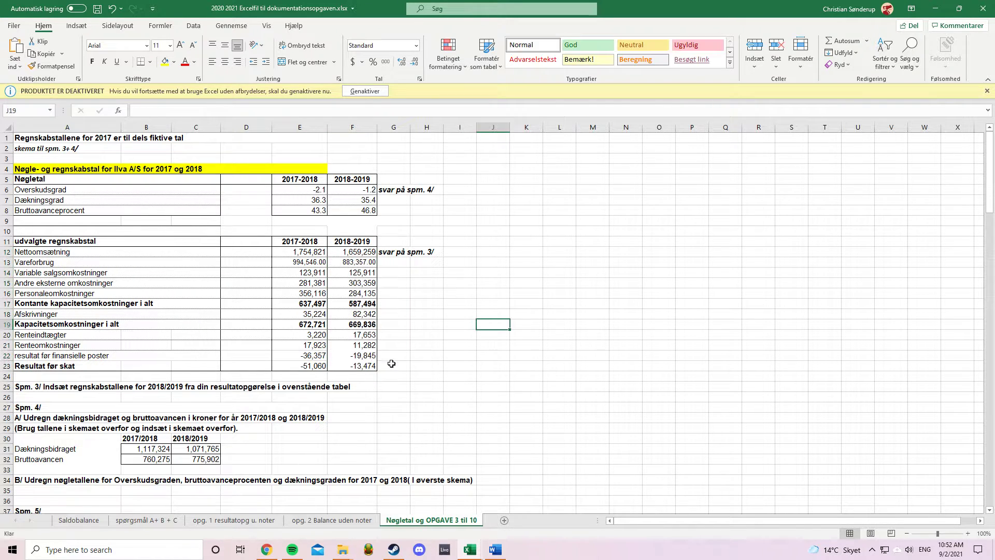
Read question A under spm. 4 and inspect how the 2017/2018 Dækningsbidraget is calculated from the regnskabstal.
scroll(240, 413, down, 2)
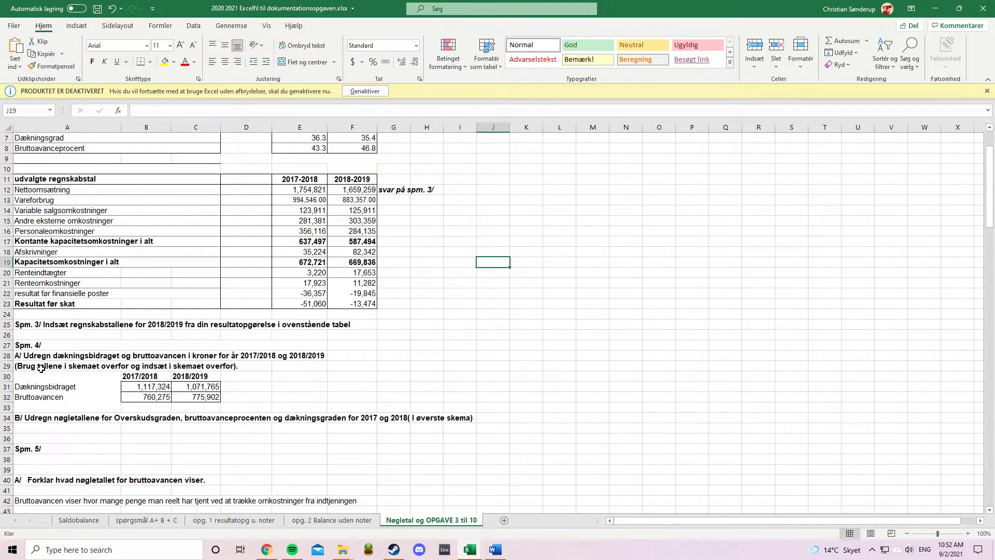
drag(64, 359, 254, 359)
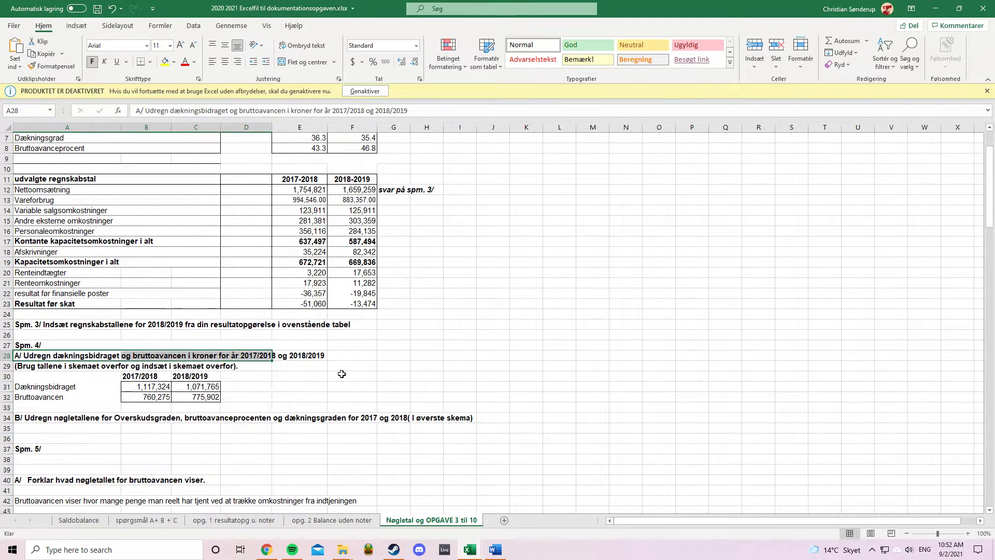
click(341, 373)
double_click(134, 389)
scroll(316, 422, up, 2)
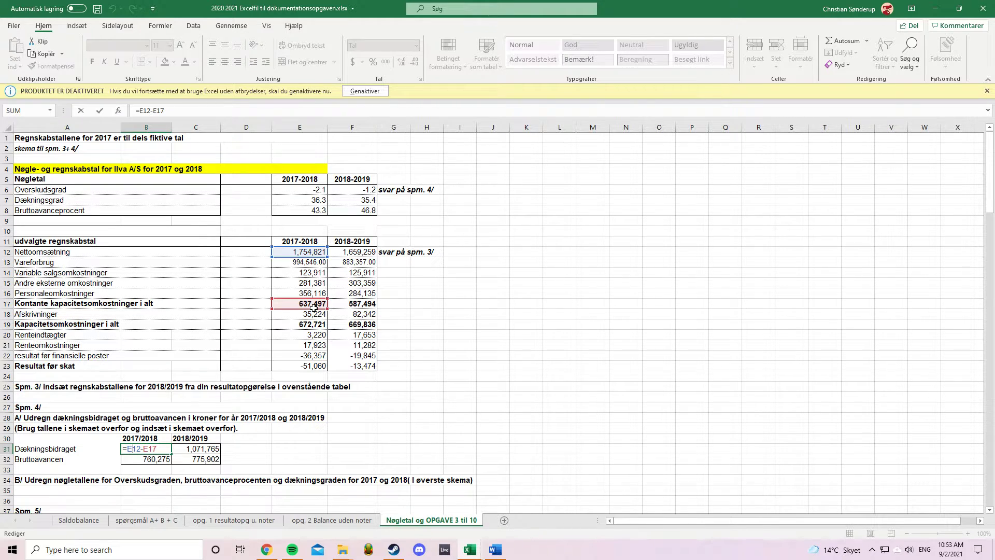
key(ctrl+Return)
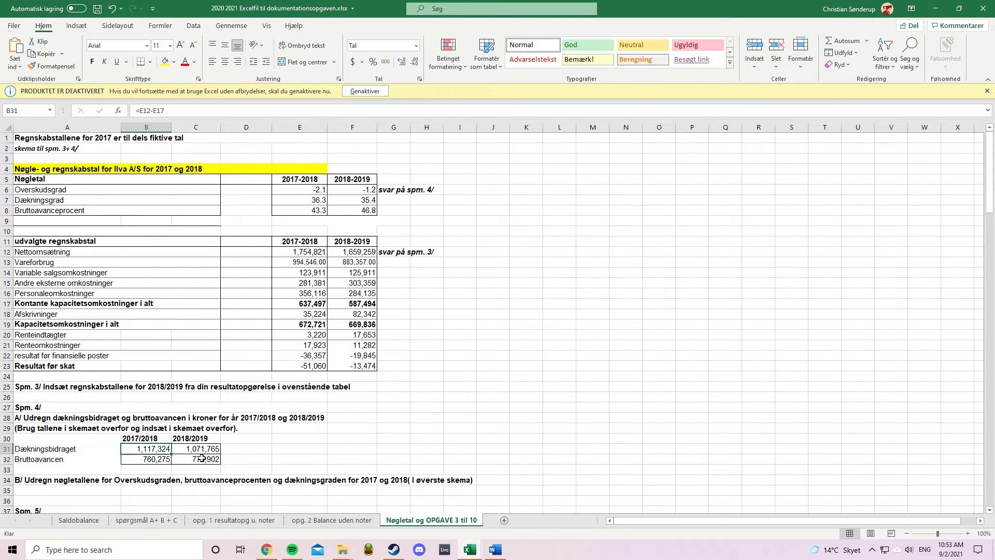
drag(195, 452, 158, 450)
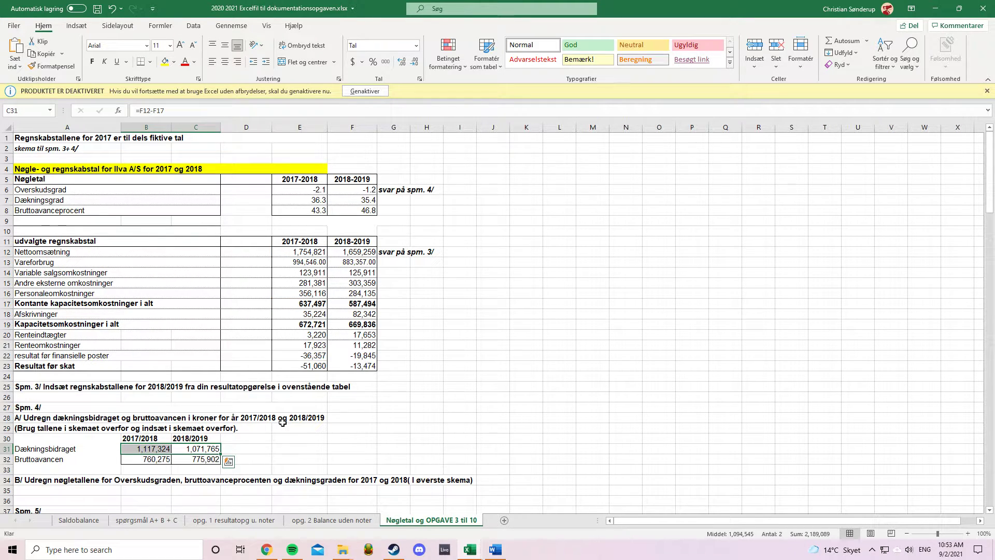
Highlight the Nøgletal table's first rows and inspect the formula behind the 2017/2018 Bruttoavancen.
drag(228, 176, 363, 202)
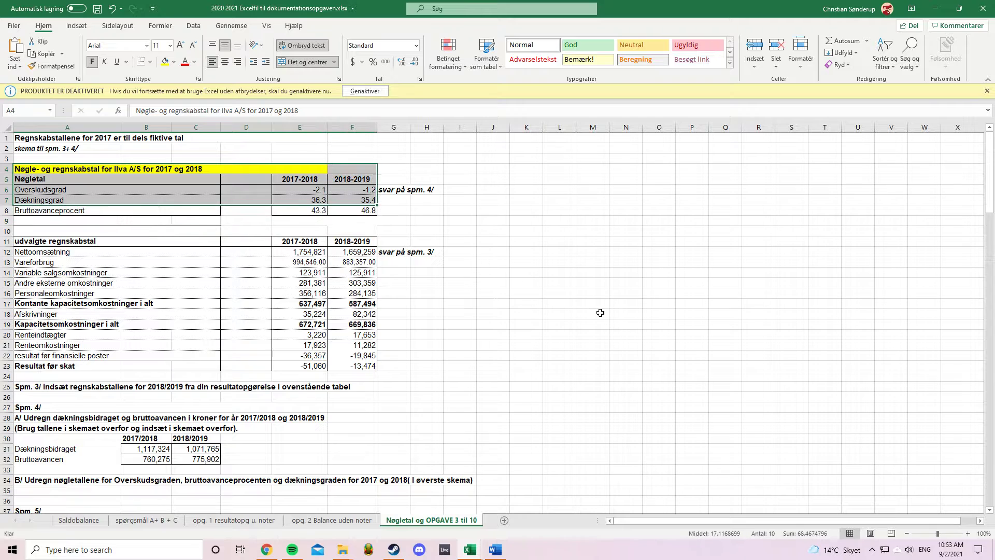
click(646, 358)
double_click(146, 459)
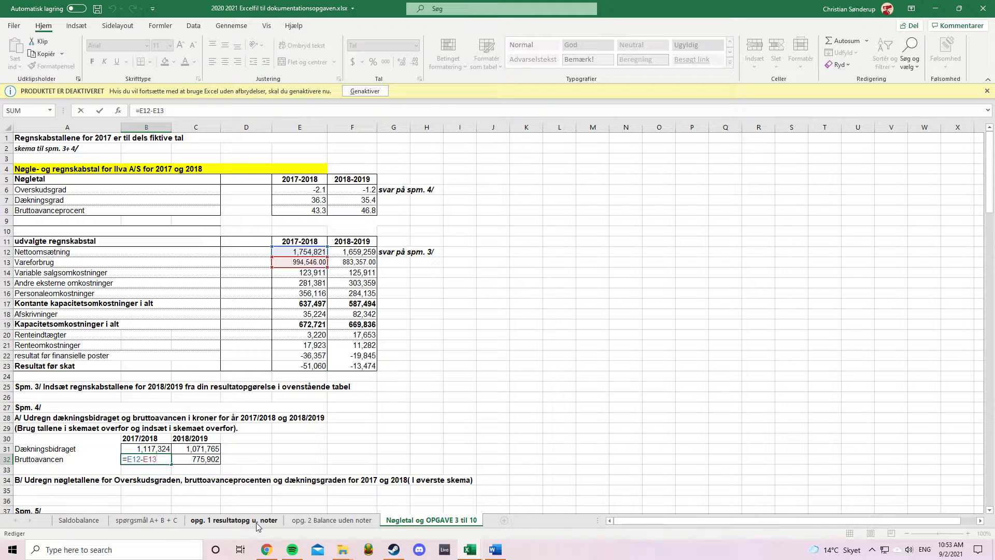
click(284, 416)
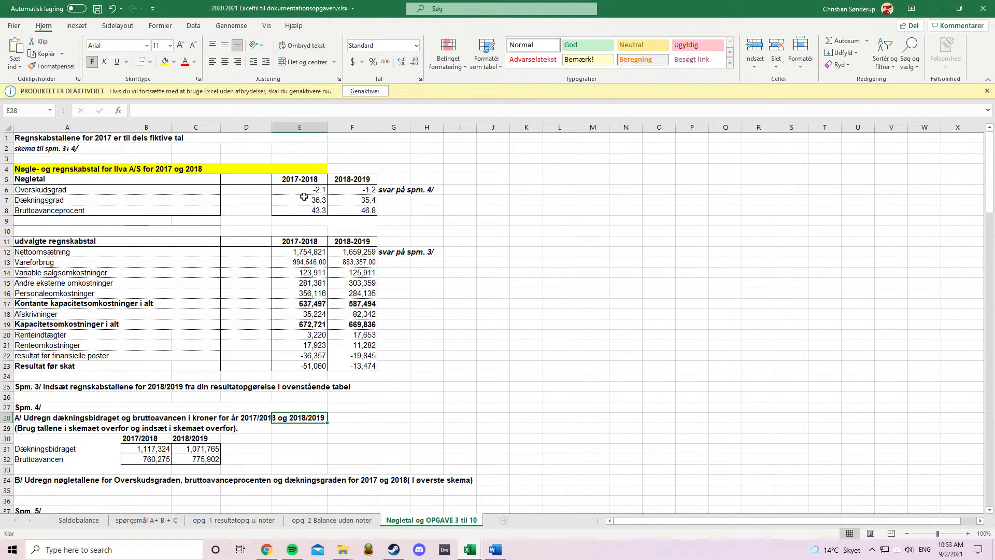
Read question B under spm. 4 and locate Overskudsgrad, Dækningsgrad and Bruttoavanceprocent in the Nøgletal table.
scroll(112, 450, down, 2)
drag(56, 423, 473, 421)
click(542, 429)
scroll(543, 429, up, 2)
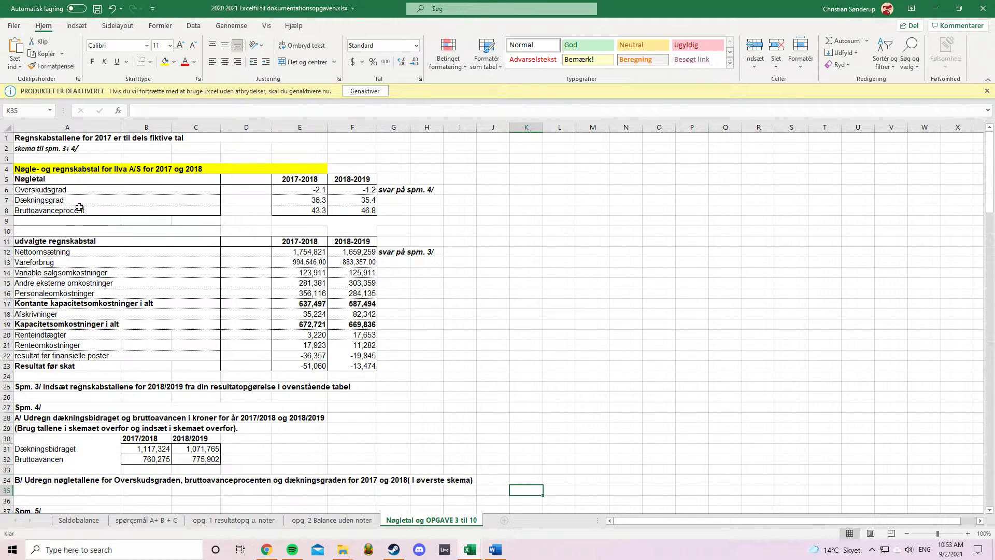
drag(54, 192, 75, 211)
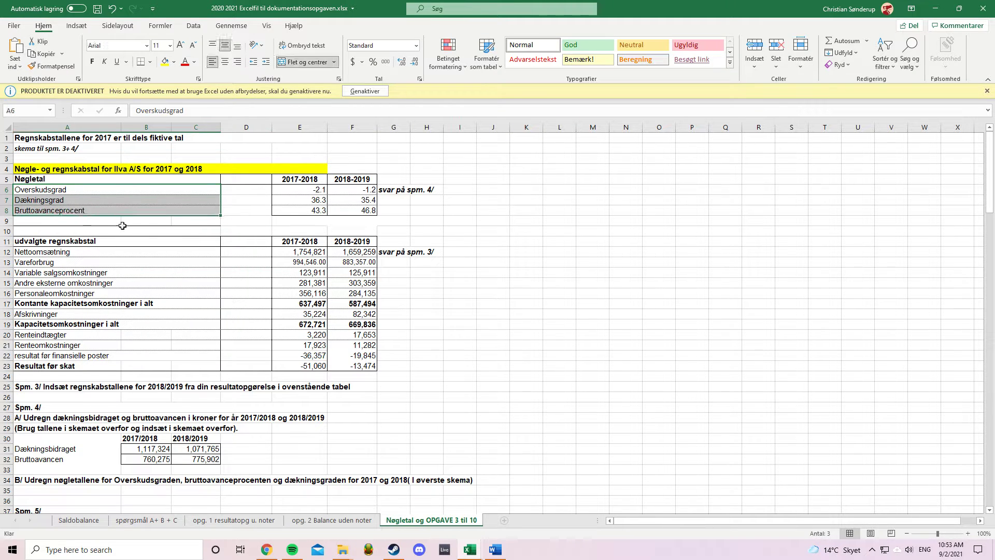
click(201, 214)
Inspect the Overskudsgrad formulas for both years and the 2017-2018 resultat før finansielle poster they build on.
double_click(307, 191)
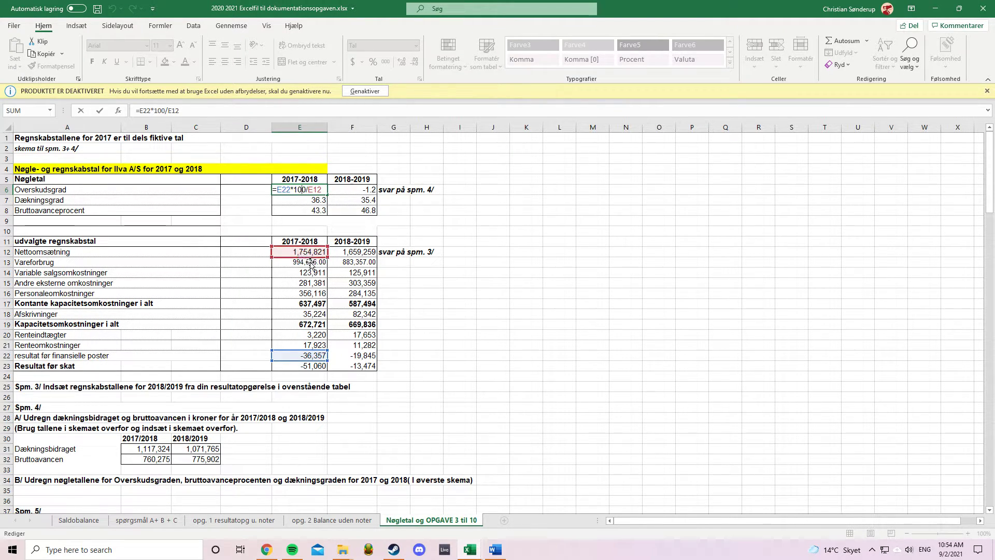
key(ctrl+Return)
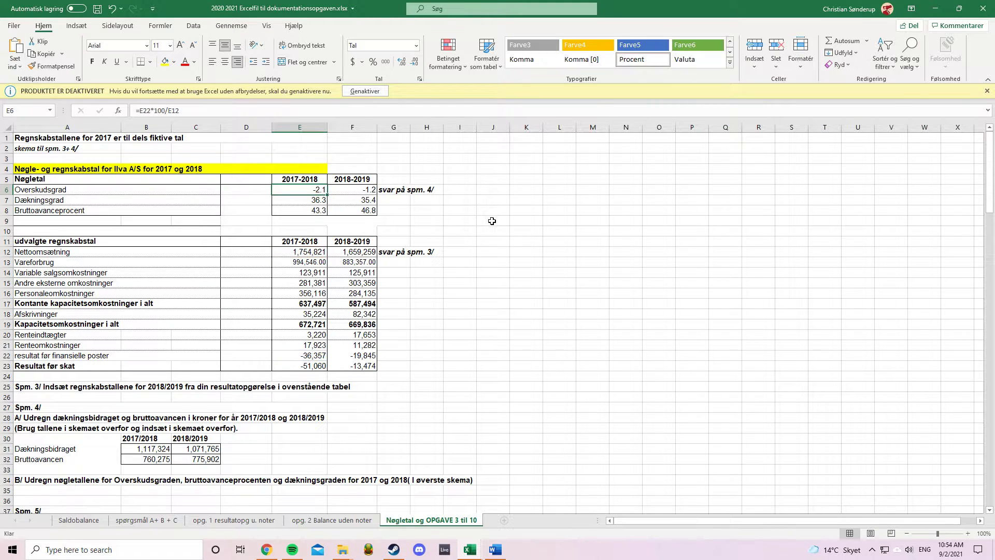
click(318, 357)
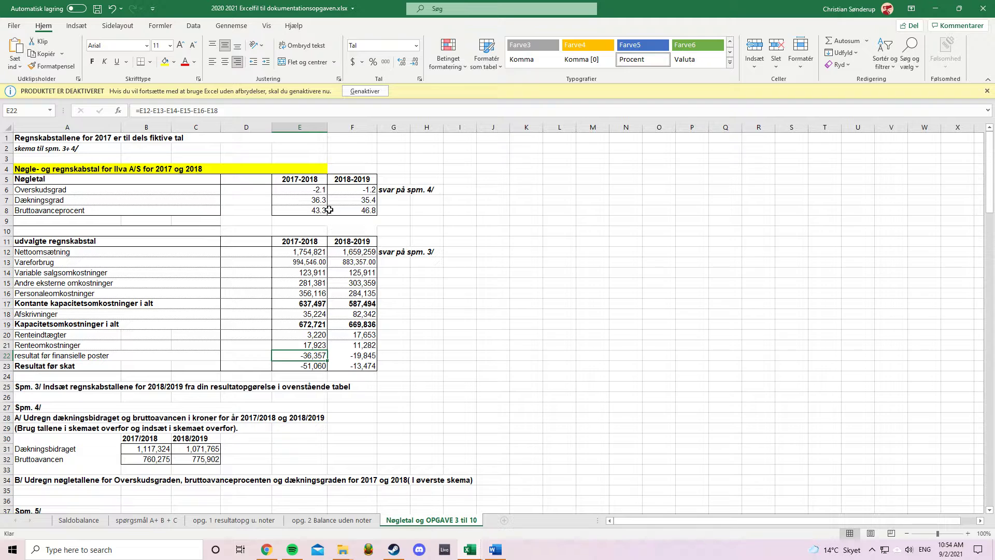
click(317, 192)
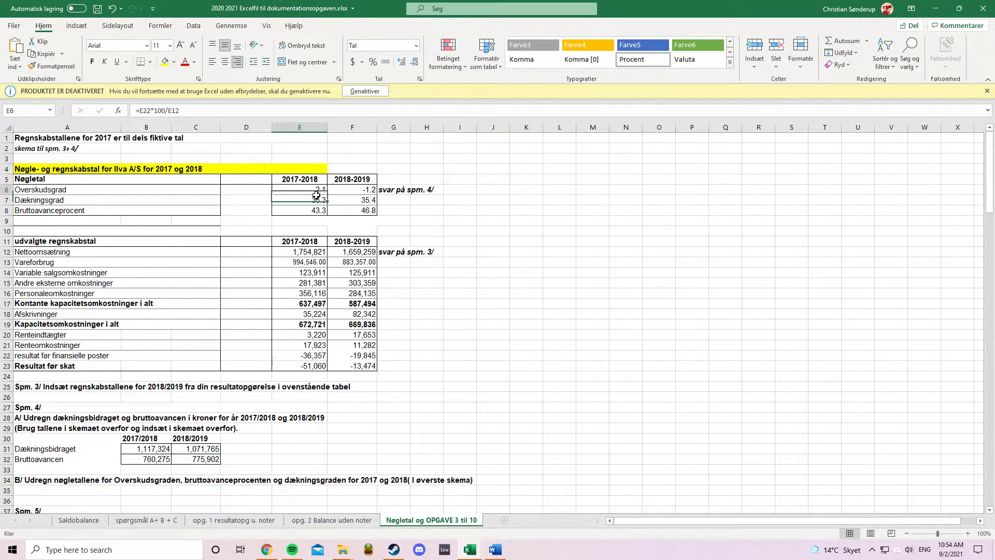
click(343, 193)
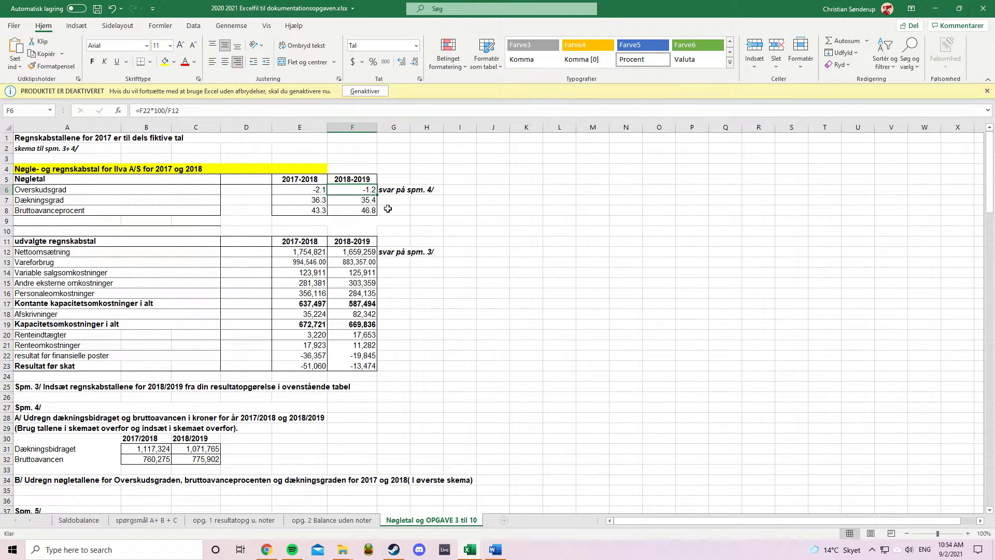
Inspect the Dækningsgrad formulas for 2017-2018 and 2018-2019 and trace the cells the latter refers to.
click(308, 203)
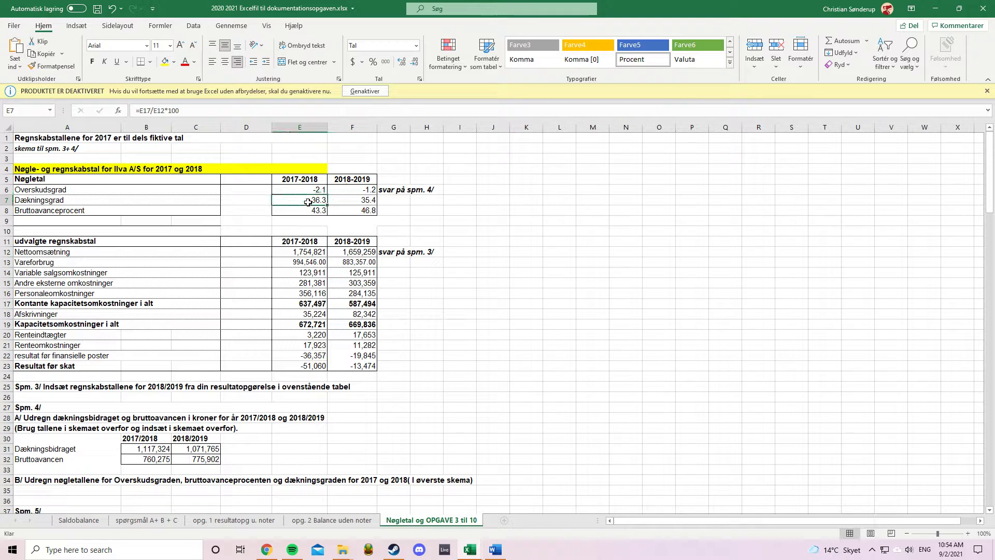
click(348, 204)
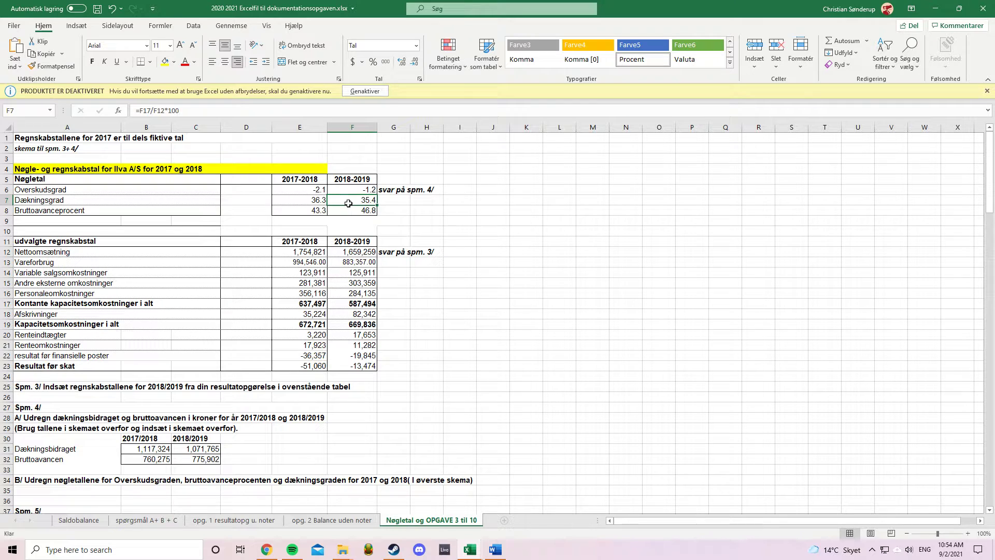
double_click(349, 204)
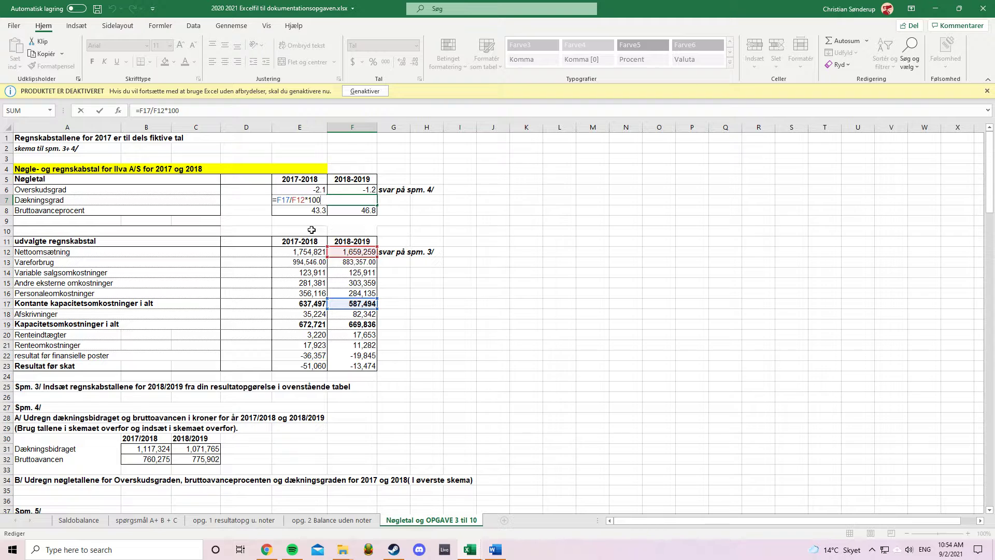
key(Escape)
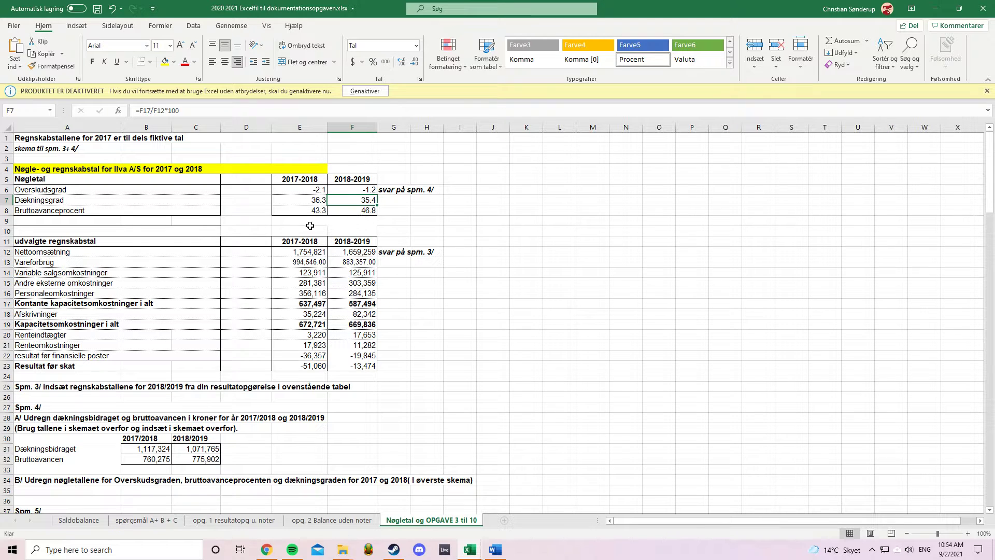
Examine the parts of the 2018-2019 Bruttoavanceprocent formula and check the matching 2017-2018 formula.
double_click(364, 212)
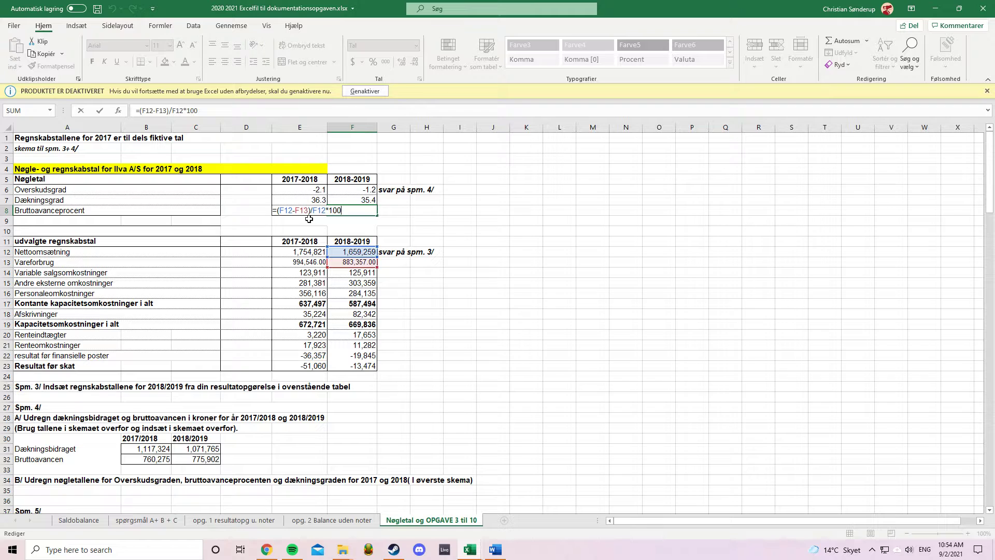
drag(310, 212, 285, 215)
drag(311, 217, 325, 218)
key(ctrl+Return)
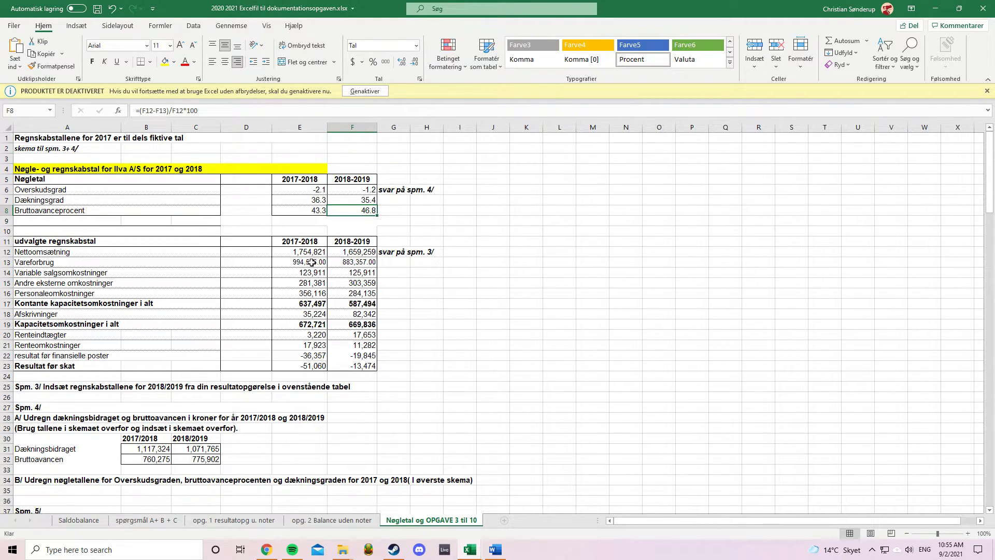
drag(318, 210, 317, 200)
key(ctrl+v)
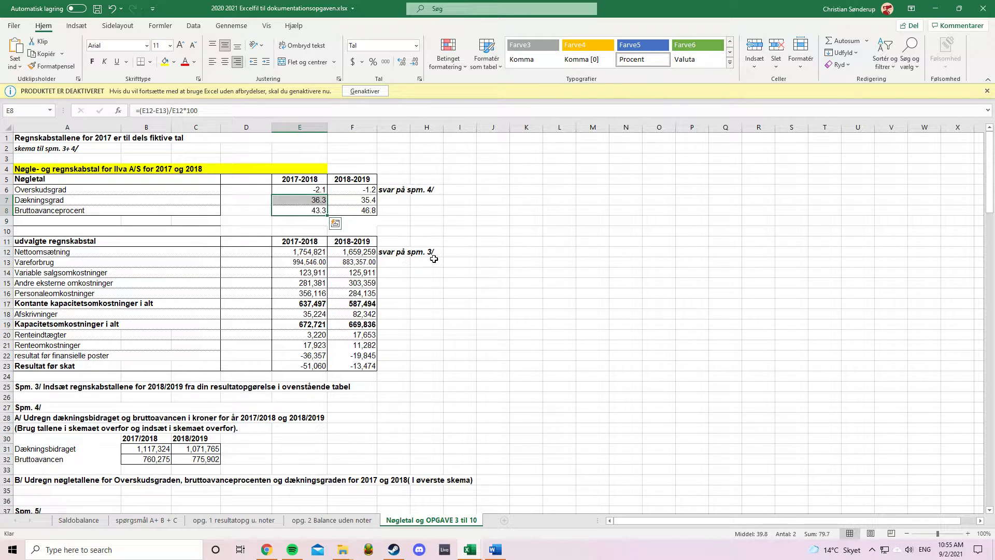
key(Right)
key(Right)
key(Right)
key(Right)
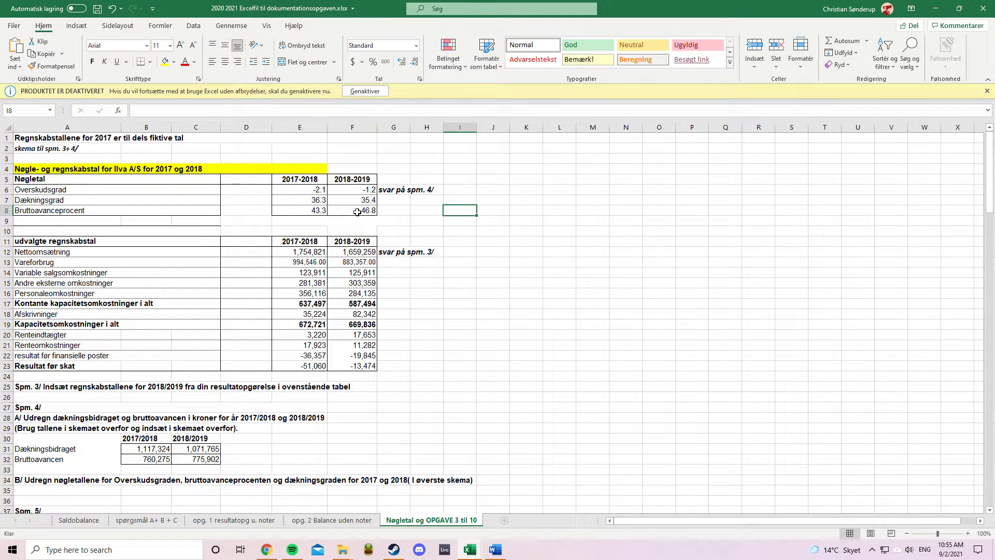
Review the spm. 5 answers A, B and C explaining bruttoavancen, dækningsgraden and overskudsgrad.
scroll(363, 293, down, 4)
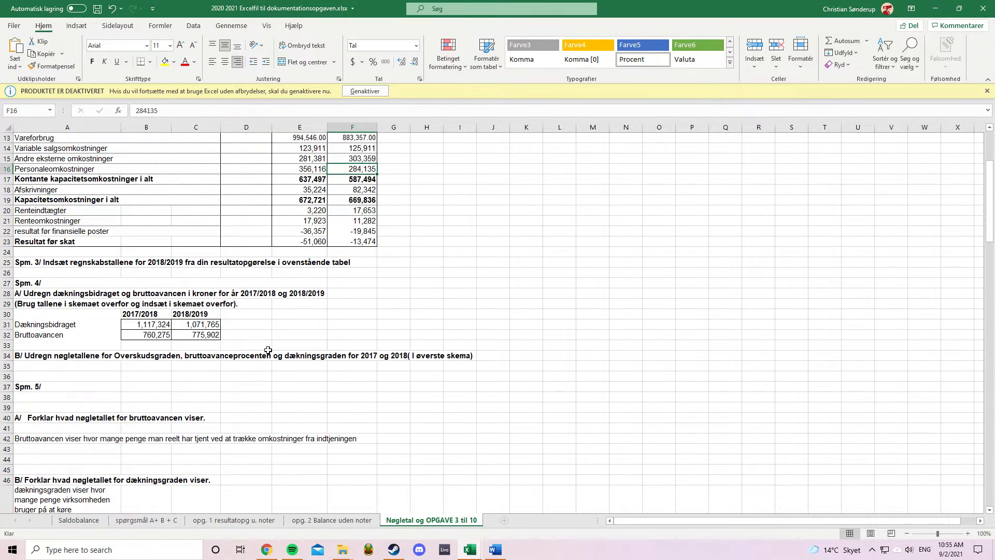
click(301, 298)
scroll(204, 373, down, 3)
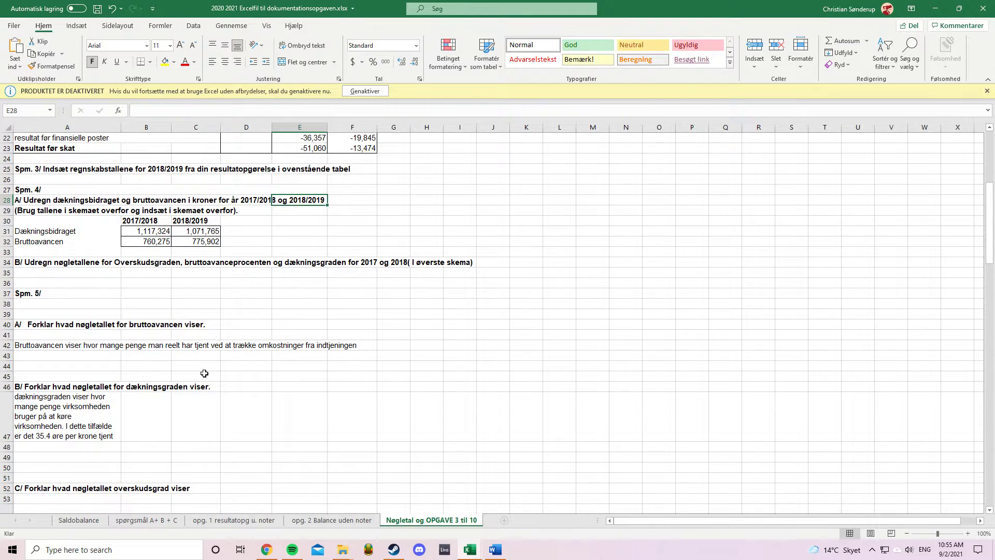
scroll(204, 374, up, 7)
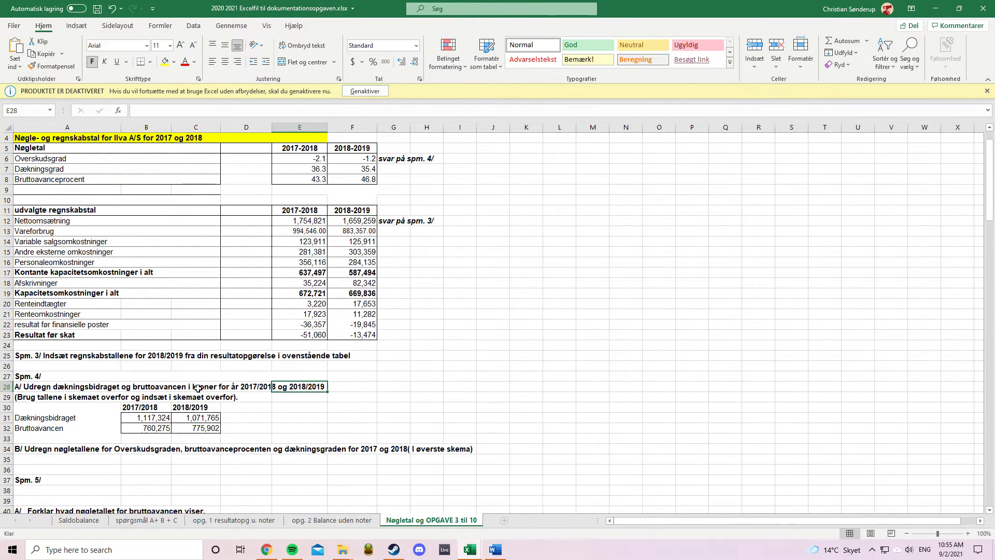
scroll(198, 388, down, 7)
scroll(198, 387, down, 3)
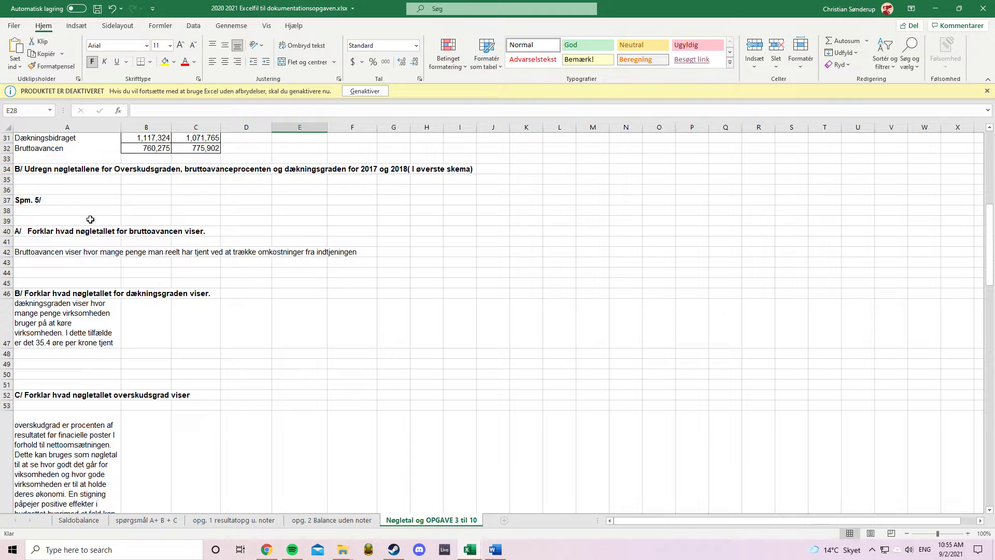
drag(90, 220, 94, 467)
scroll(178, 357, down, 8)
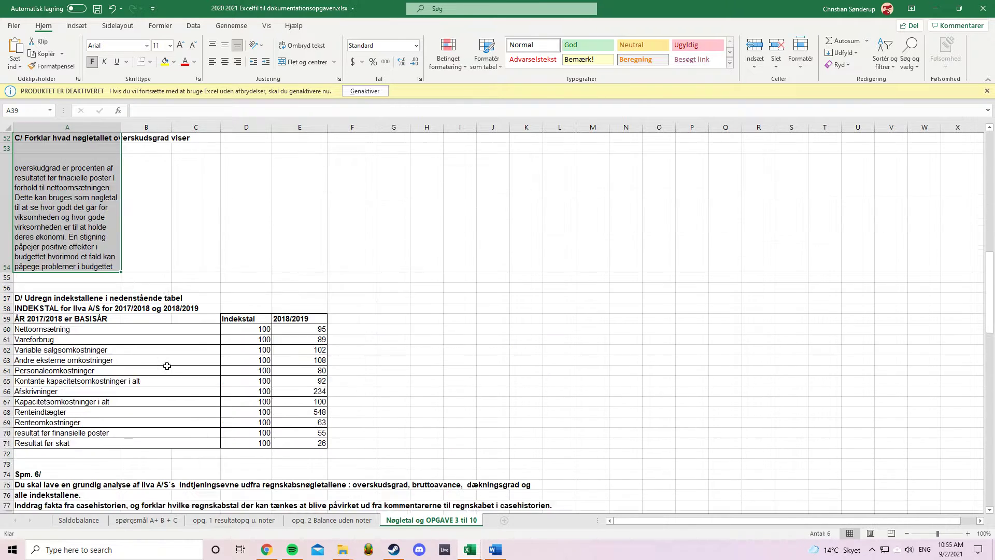
scroll(75, 273, up, 4)
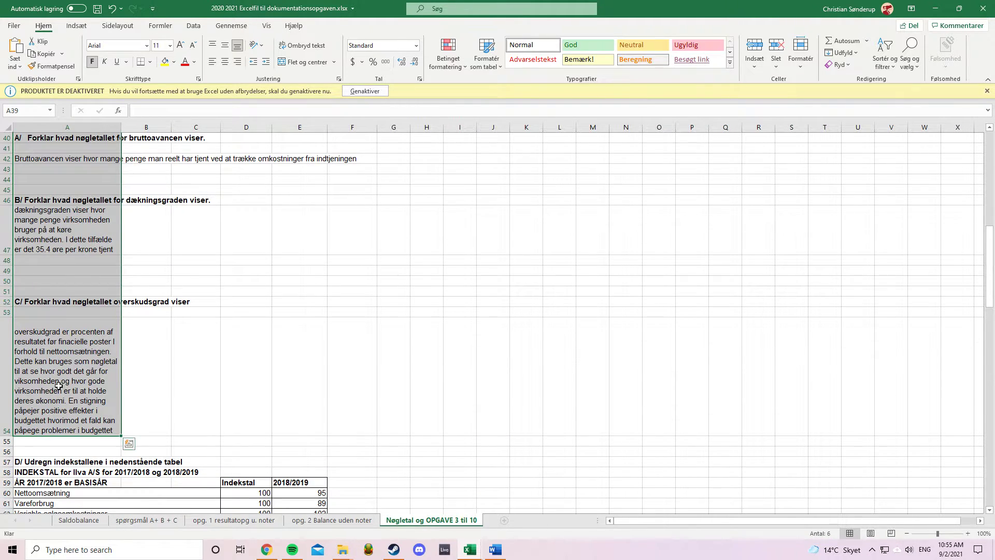
Go to the question D index table and highlight the 2018/2019 index numbers from Nettoomsætning to Resultat før skat.
scroll(59, 385, down, 2)
scroll(329, 355, down, 2)
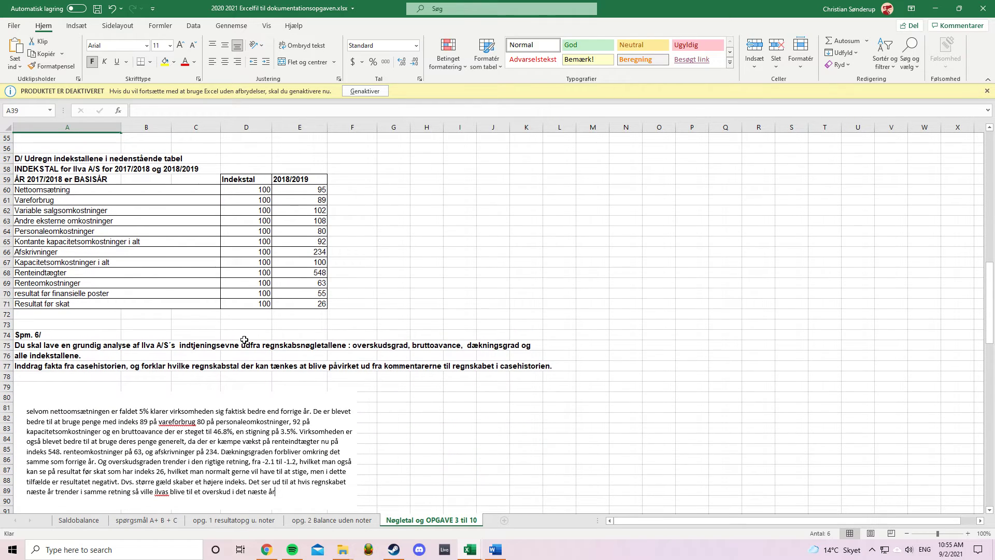
click(76, 160)
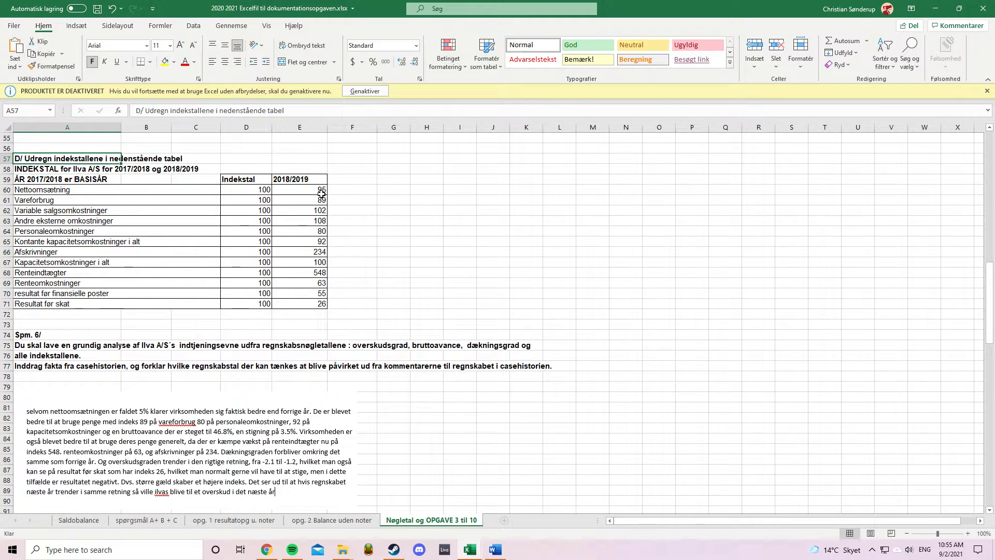
drag(322, 194, 305, 307)
click(422, 211)
Trace the 2018/2019 Nettoomsætning index formula back to the two yearly revenue figures it refers to.
double_click(316, 190)
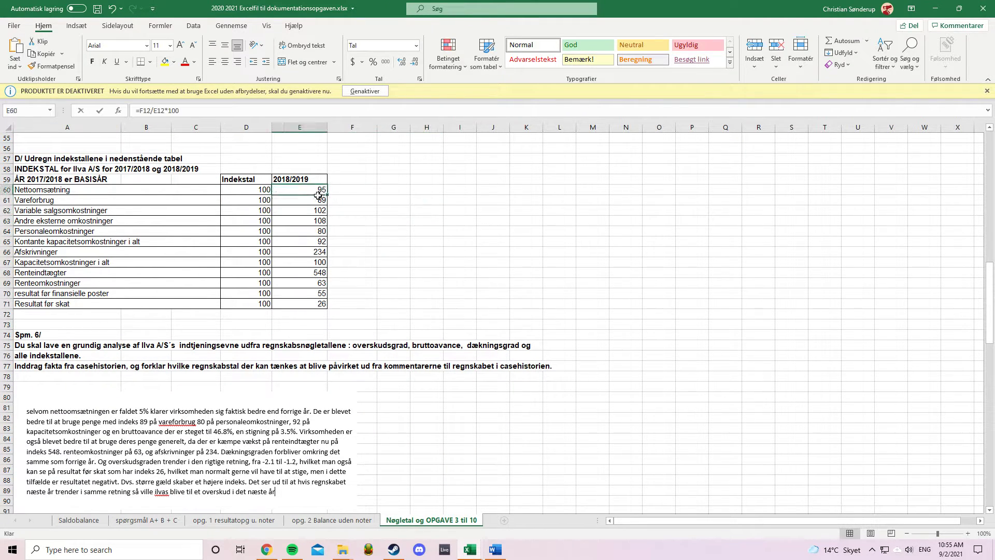
scroll(387, 299, up, 18)
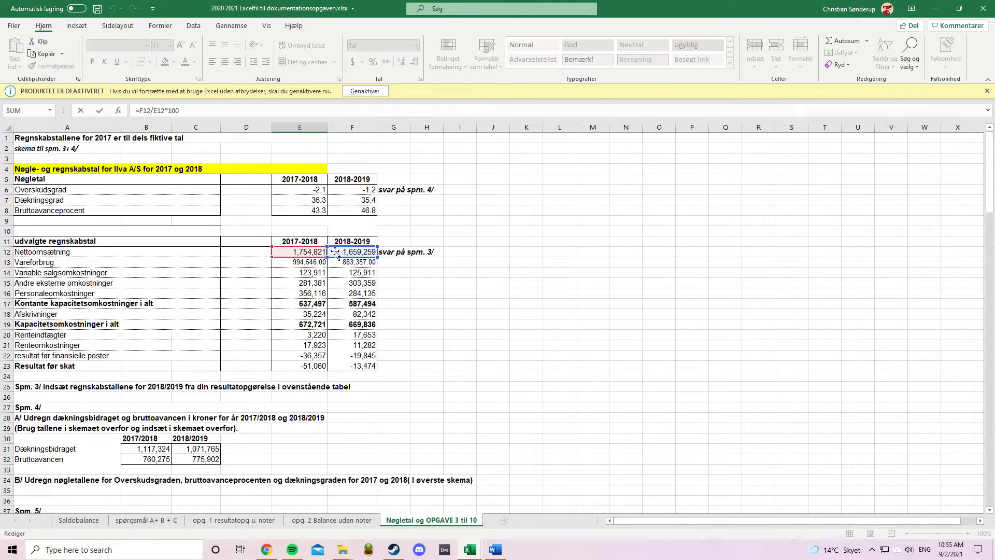
scroll(177, 255, down, 19)
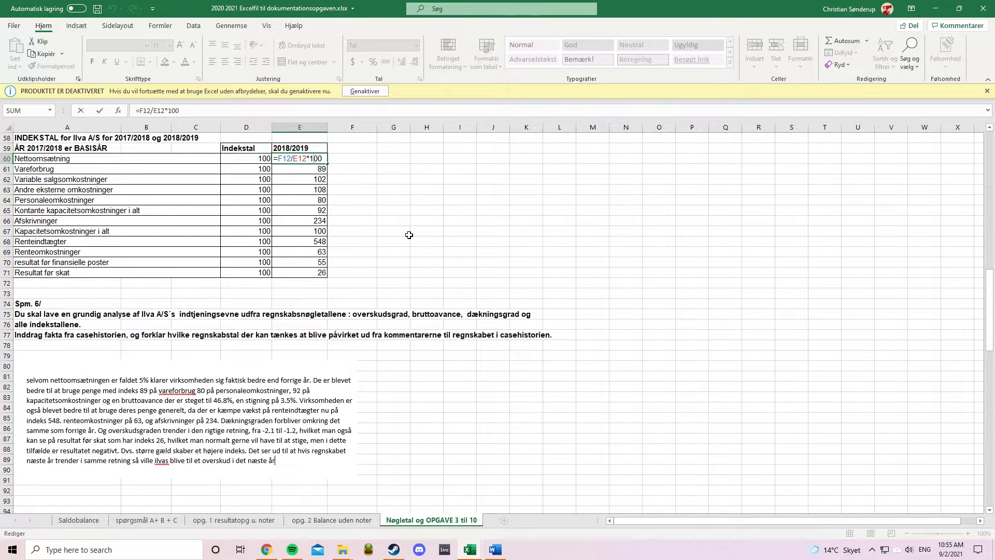
key(Return)
click(340, 170)
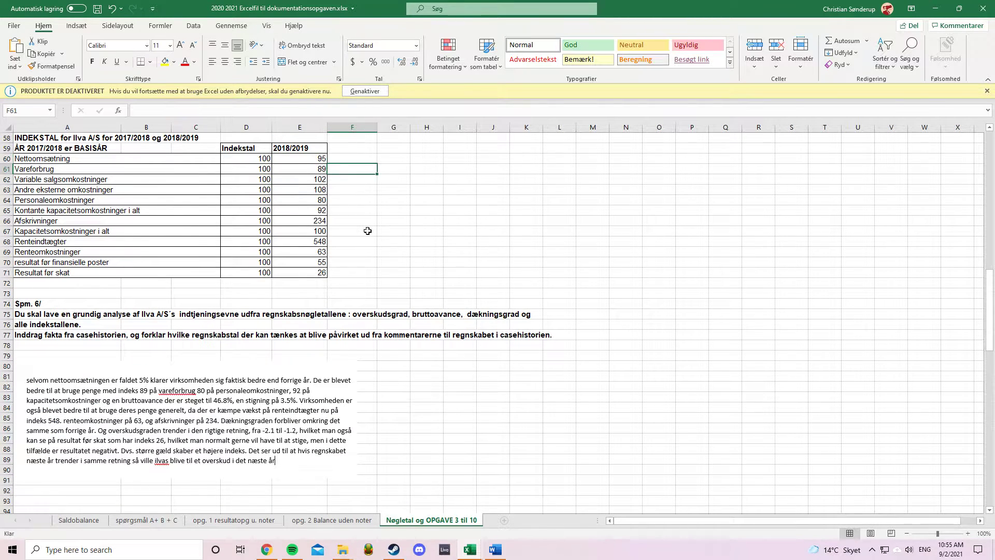
Recheck the 2018/2019 Nettoomsætning index formula without changing it.
scroll(321, 277, up, 1)
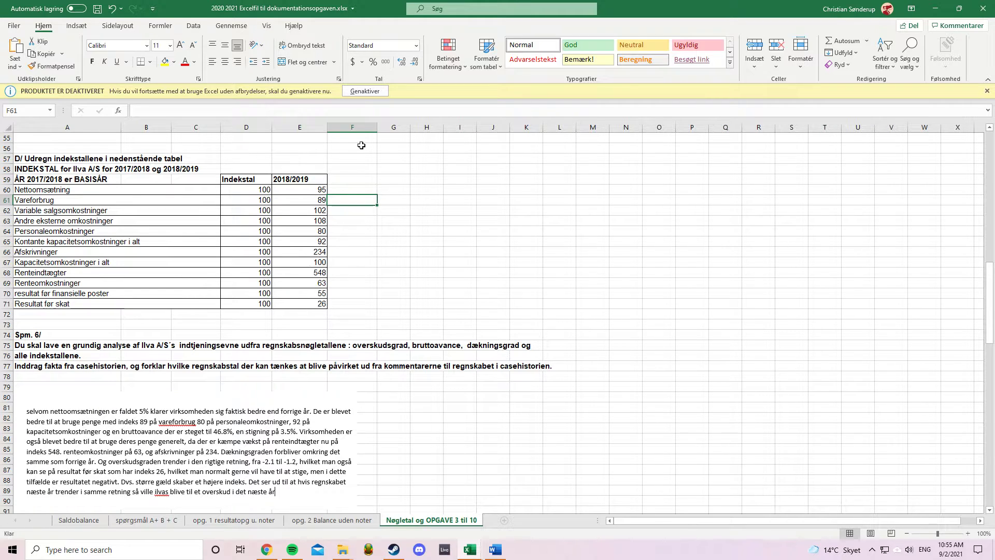
double_click(320, 194)
key(Escape)
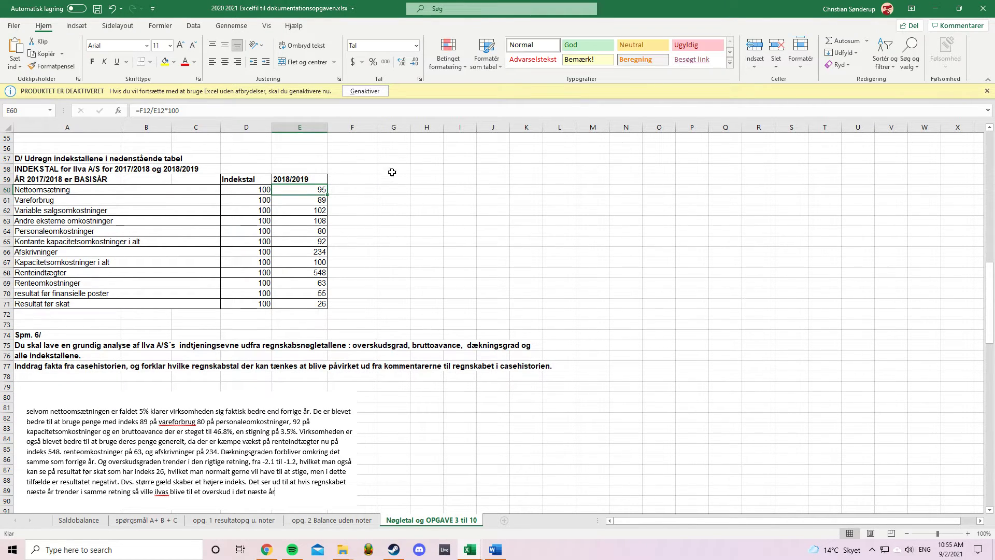
click(374, 191)
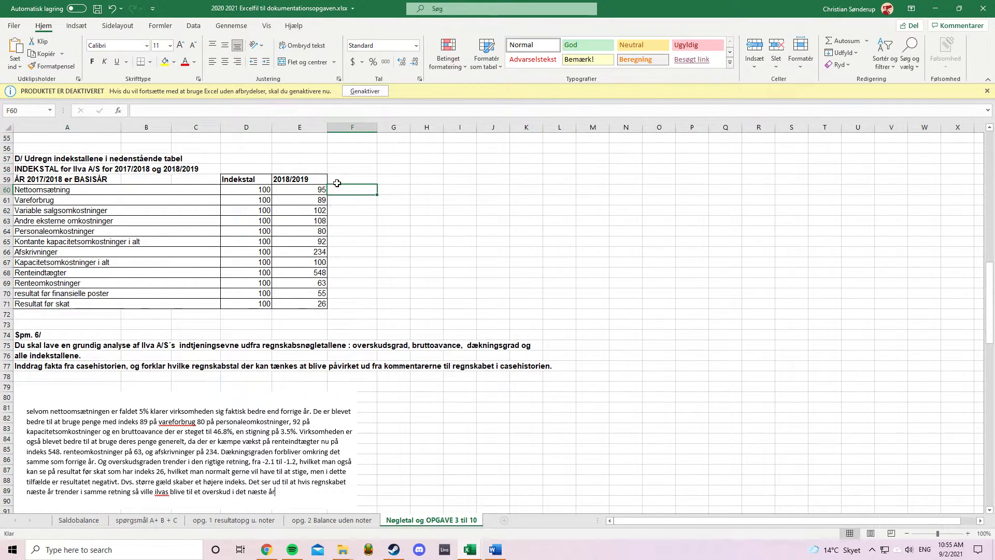
click(322, 190)
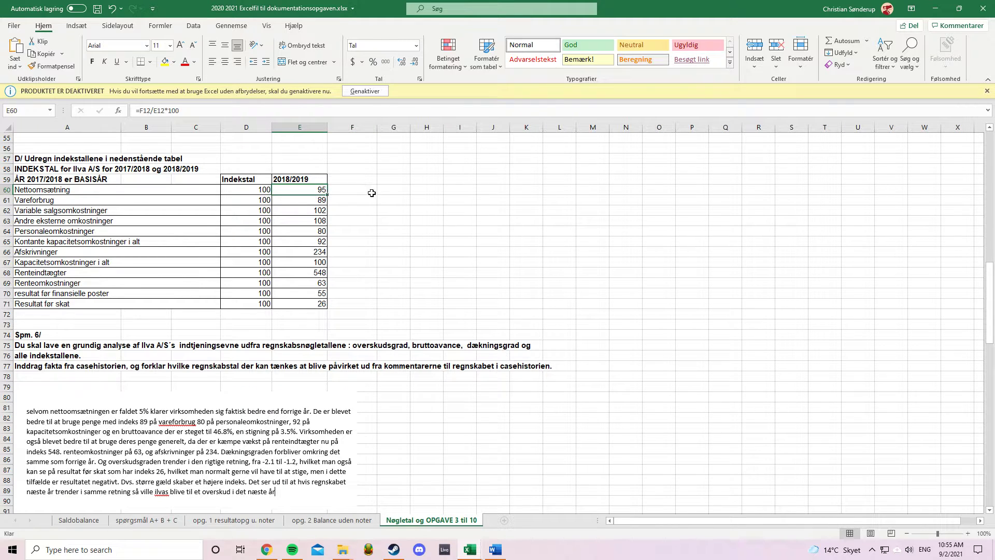
Inspect the 2018/2019 index formulas for Vareforbrug, Andre eksterne omkostninger, Personaleomkostninger and Kontante kapacitetsomkostninger i alt, and return to Nettoomsætning.
click(299, 204)
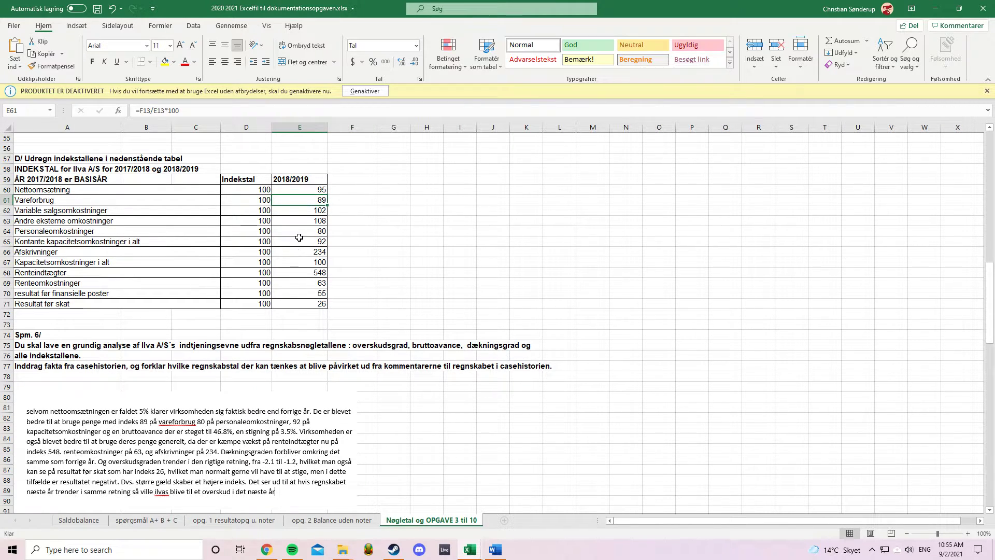
click(303, 220)
click(306, 231)
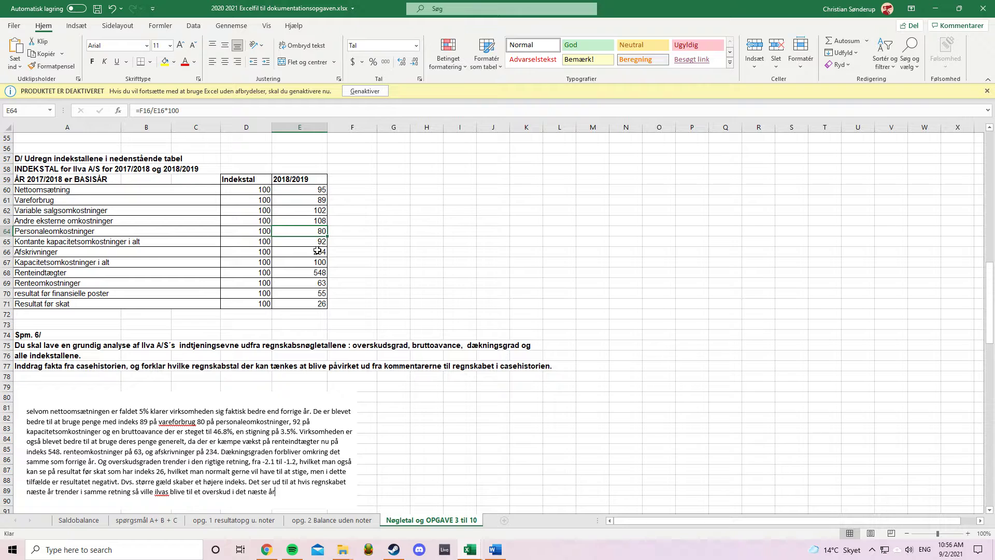
click(318, 244)
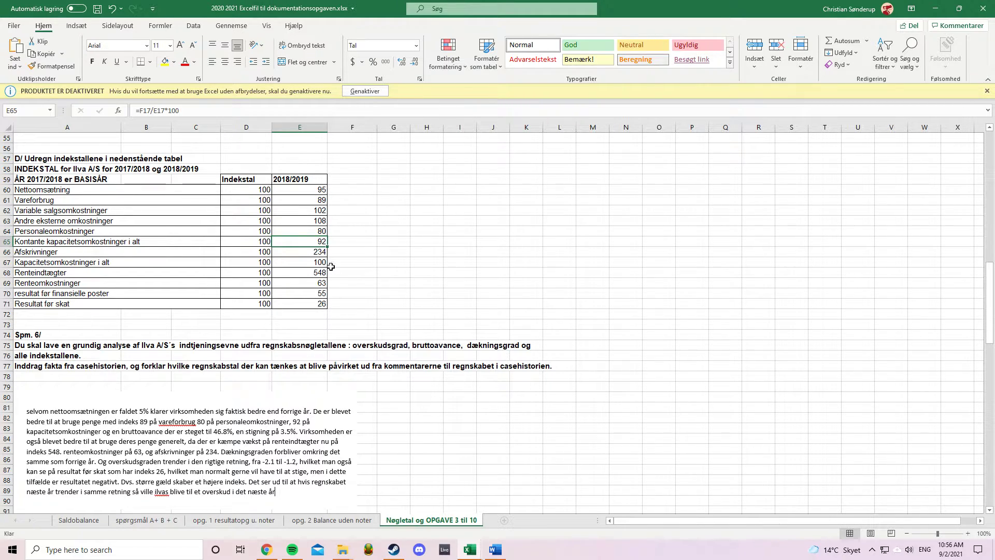
click(385, 201)
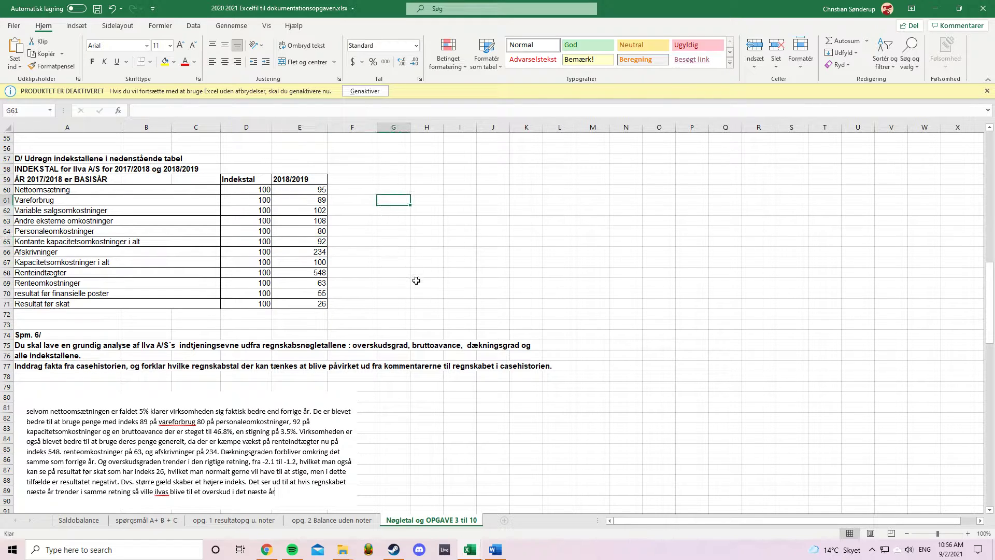
click(318, 192)
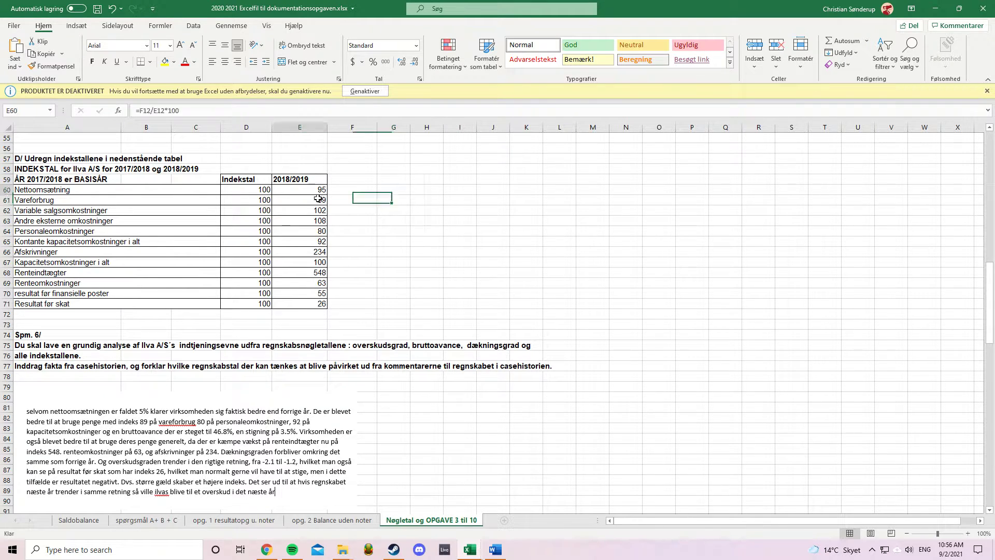
click(454, 279)
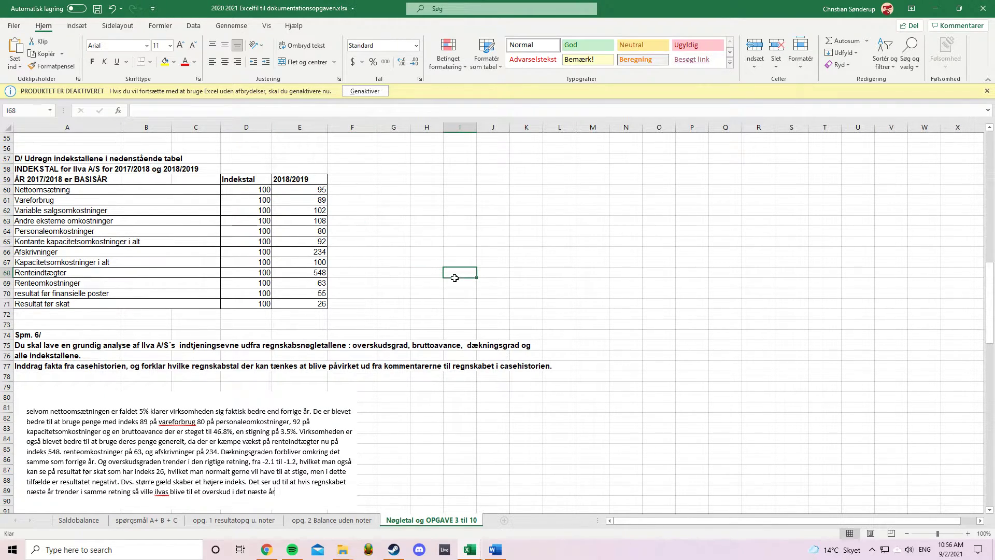
Compare the Bruttoavanceprocent for 2017-2018 and 2018-2019 in the key figures table.
scroll(455, 279, up, 18)
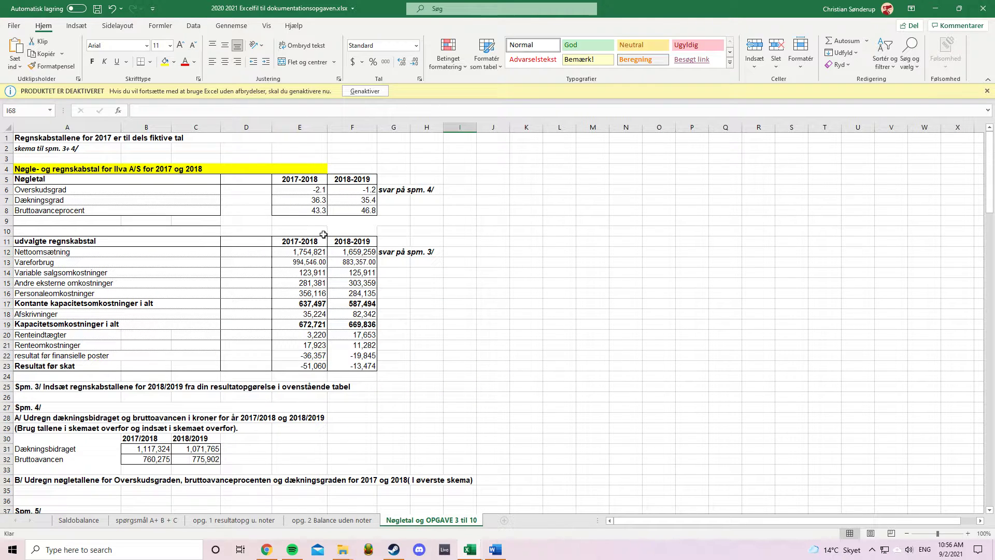
click(306, 216)
click(353, 216)
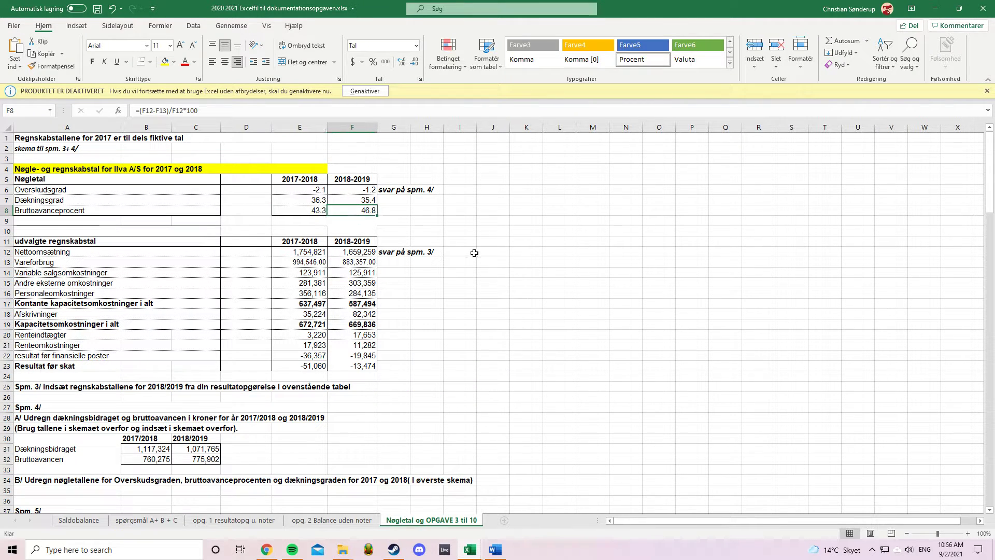
Examine the 2018/2019 index numbers for Renteindtægter, Renteomkostninger, Afskrivninger and the two result rows.
scroll(474, 253, down, 19)
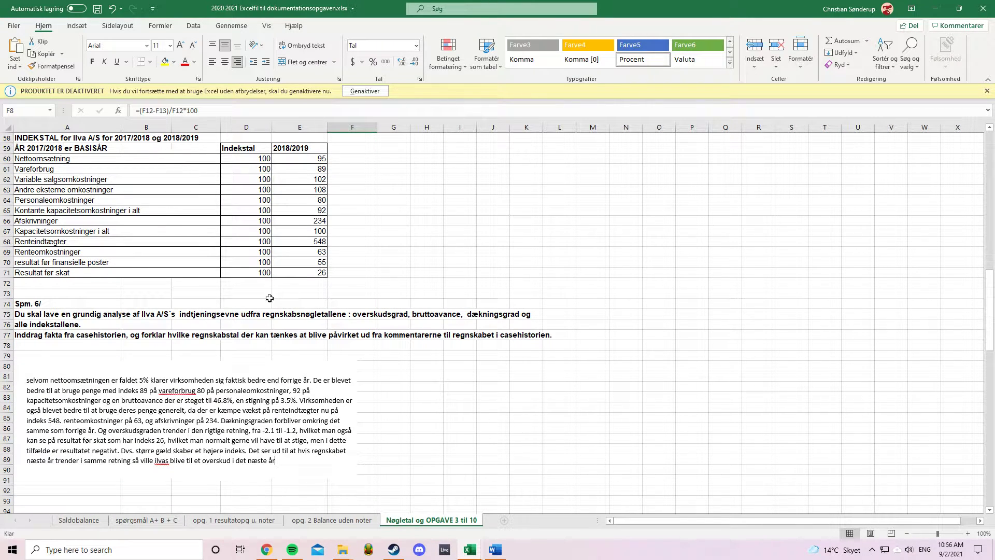
click(318, 242)
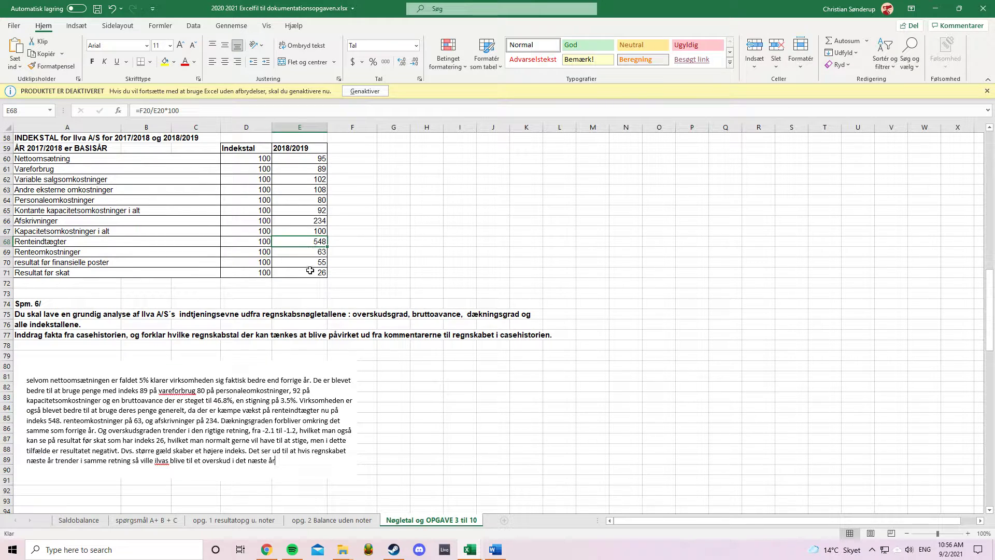
click(323, 253)
click(312, 244)
click(317, 223)
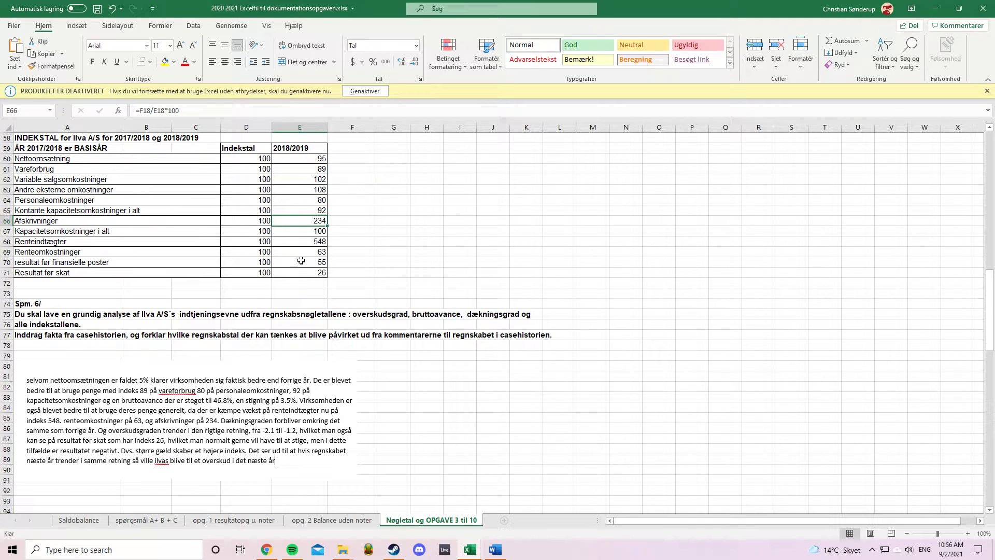
drag(314, 262, 317, 281)
click(394, 242)
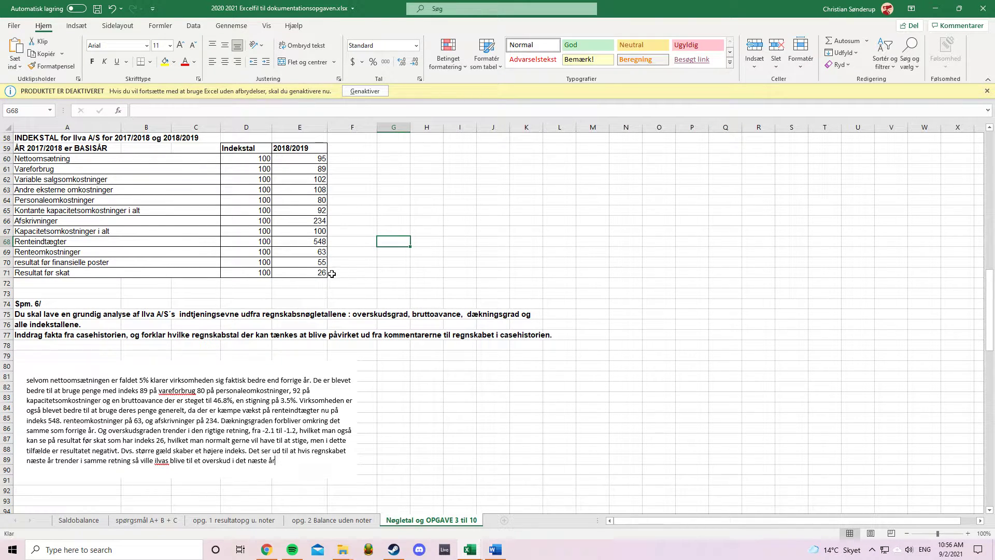
Compare resultat før finansielle poster and Resultat før skat for both years in the selected accounting figures.
scroll(349, 293, up, 19)
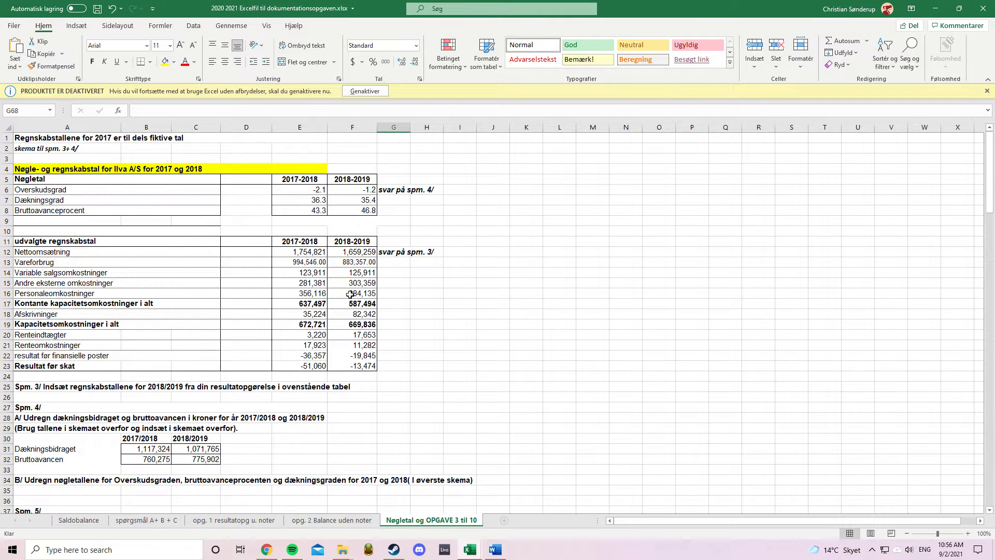
scroll(321, 347, down, 3)
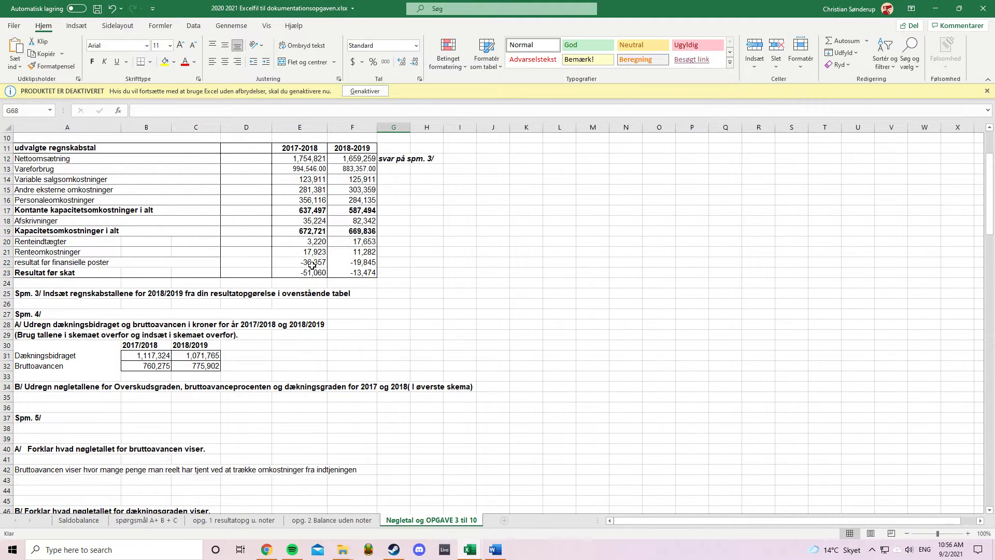
drag(312, 266, 399, 274)
click(425, 253)
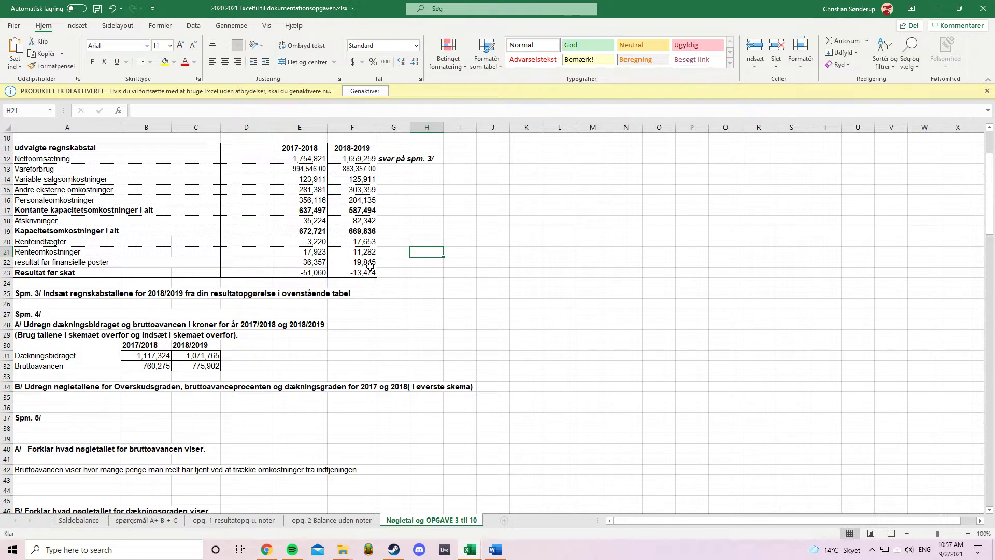
scroll(345, 289, down, 3)
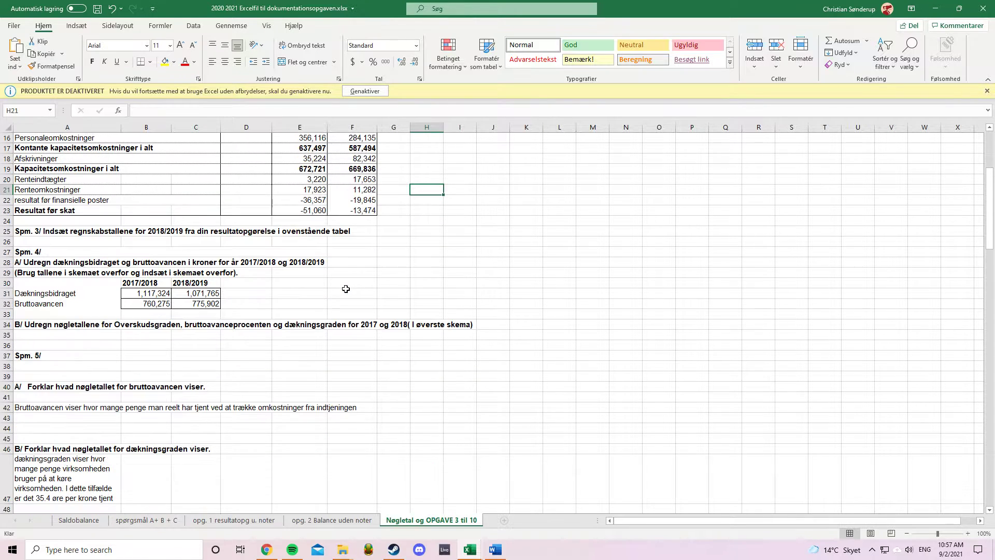
scroll(337, 286, up, 5)
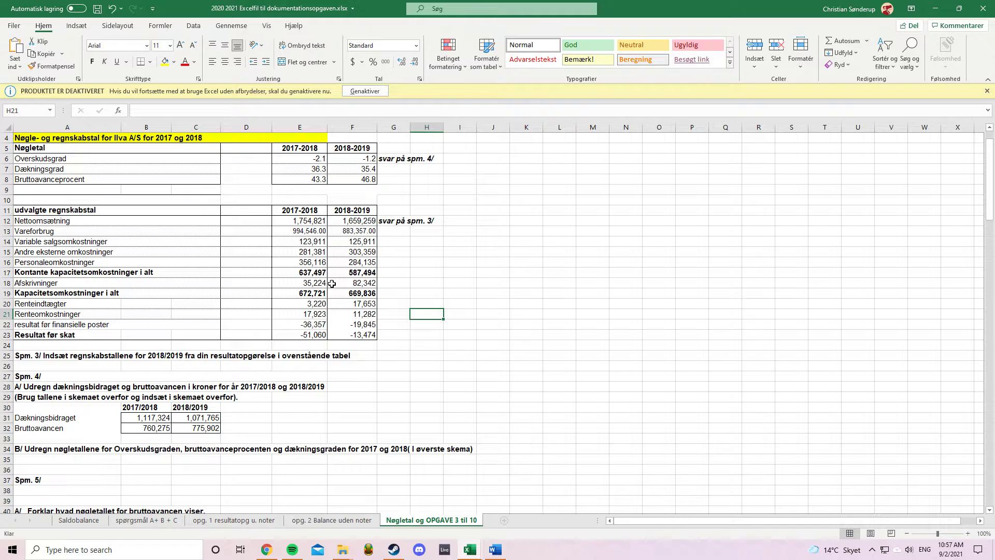
Go to spm. 6 and highlight the question with its written analysis of Ilva A/S's earning capacity.
scroll(332, 283, down, 18)
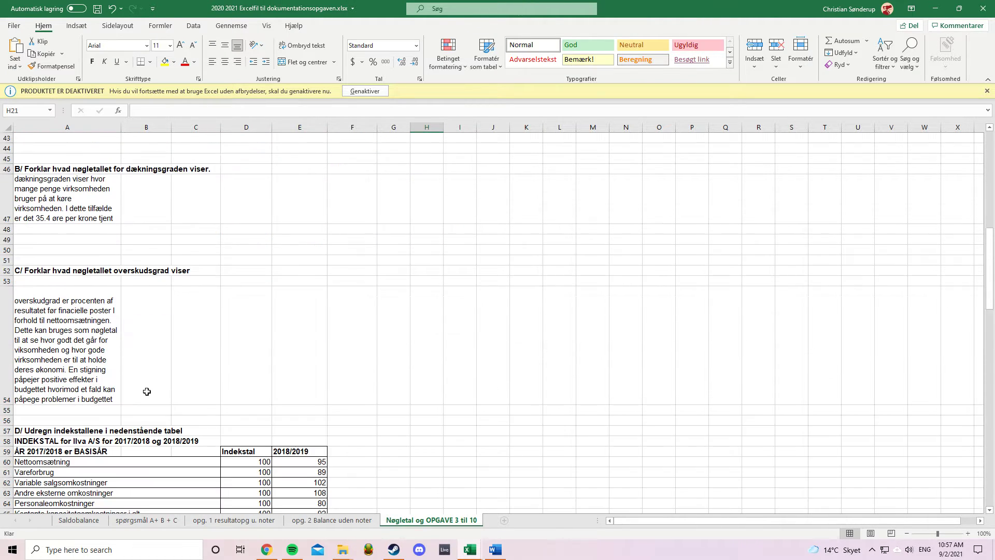
scroll(173, 367, down, 3)
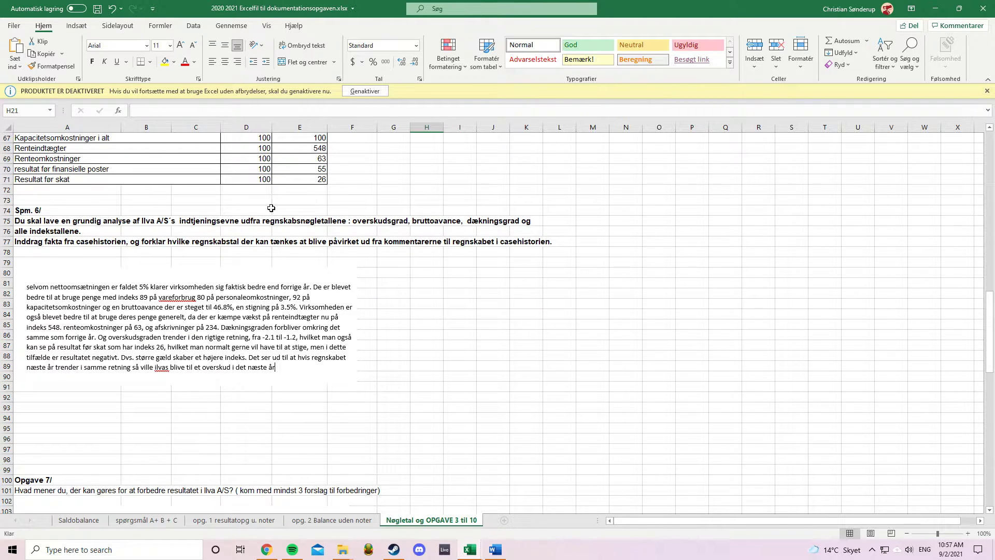
scroll(214, 332, up, 1)
scroll(213, 333, up, 5)
scroll(214, 333, down, 4)
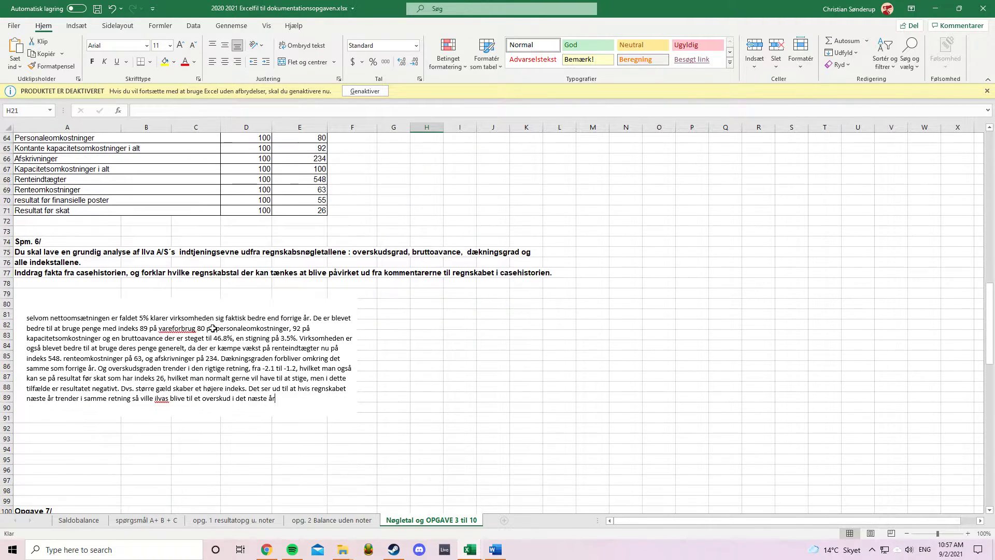
mouse_move(35, 231)
mouse_down()
mouse_move(498, 357)
mouse_move(576, 413)
mouse_move(574, 430)
mouse_up()
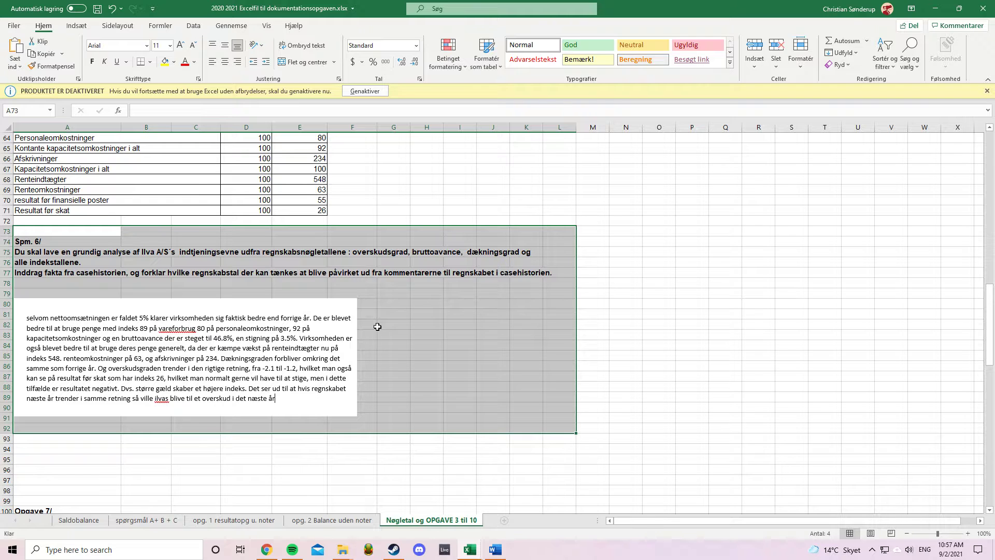
Review the Opgave 7 answer on how the result of Ilva A/S can be improved.
scroll(378, 326, down, 3)
scroll(377, 326, down, 5)
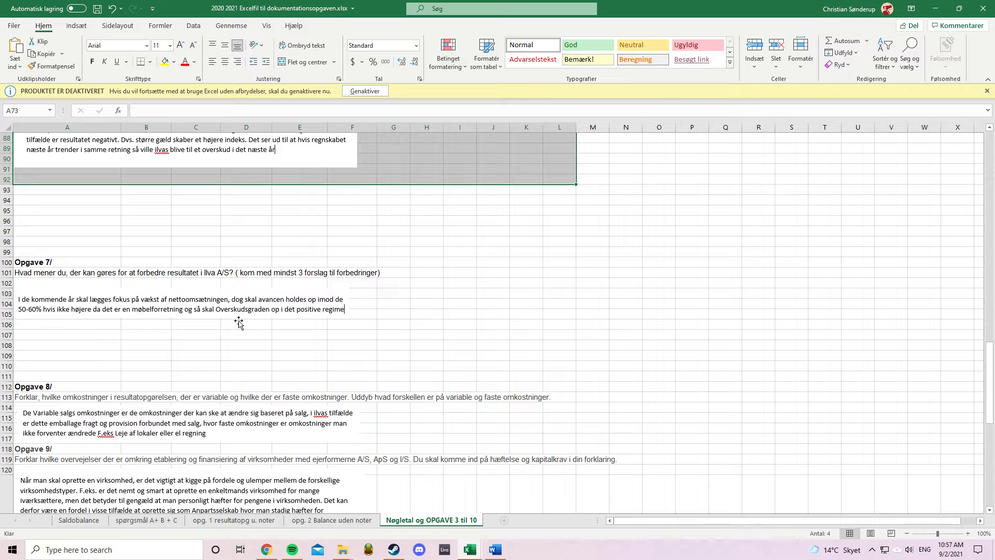
click(171, 313)
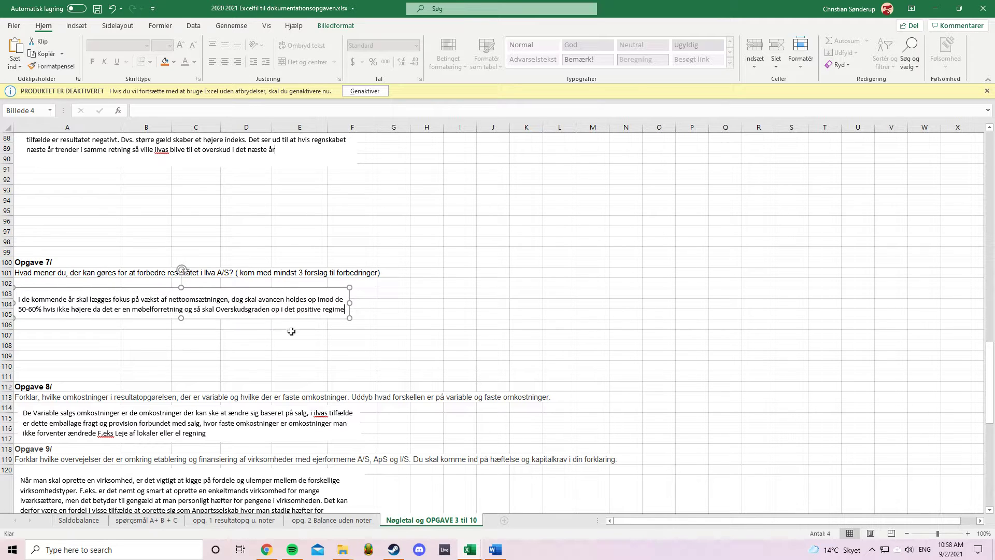
click(507, 315)
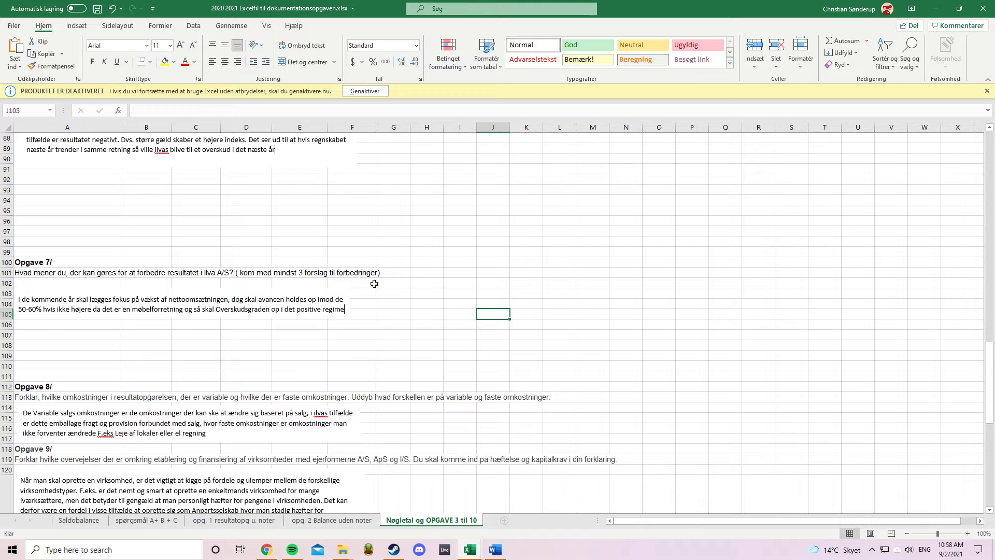
drag(395, 282, 70, 333)
click(495, 335)
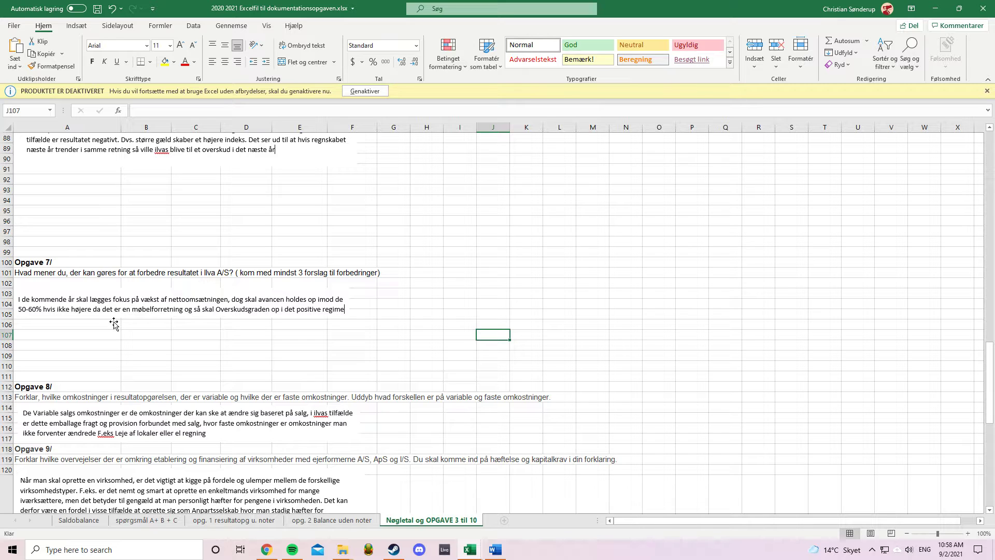
Highlight the written Opgave 7 answer and continue to the Opgave 8 answer on variable and fixed costs.
click(246, 314)
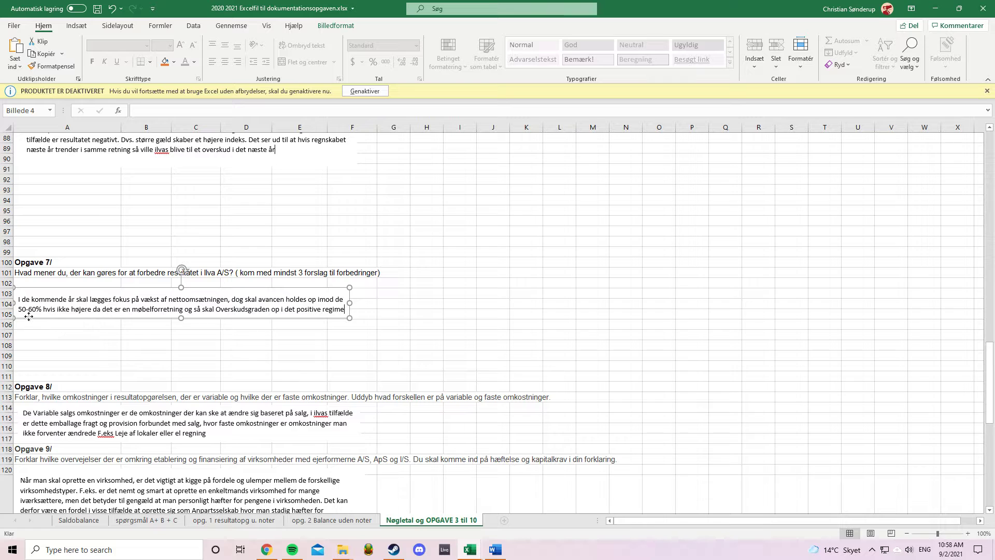
click(493, 366)
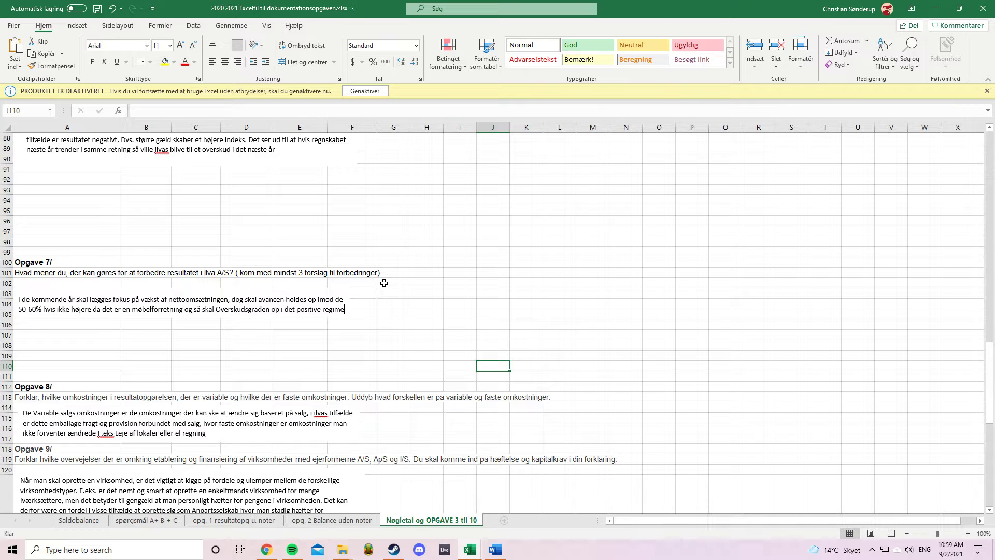
scroll(368, 305, down, 16)
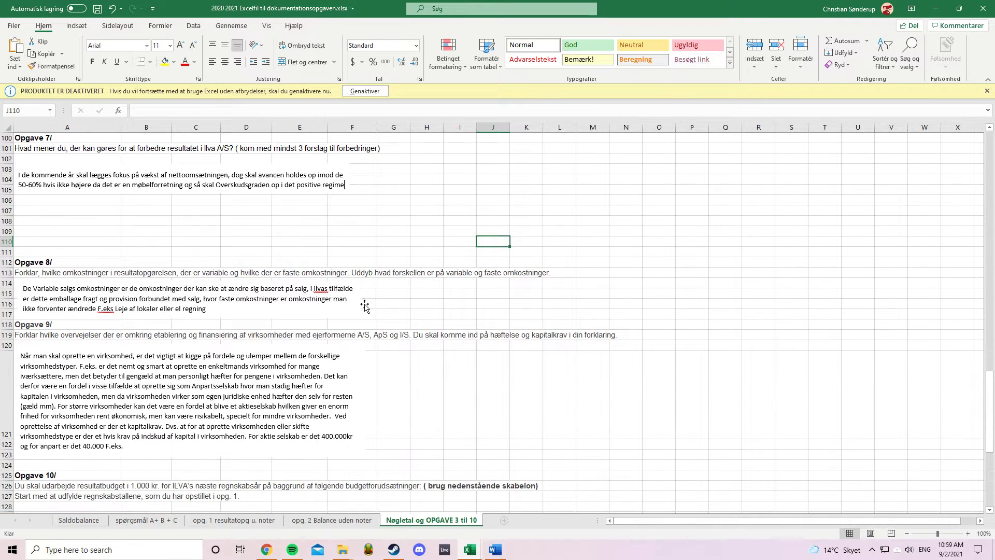
scroll(219, 392, up, 15)
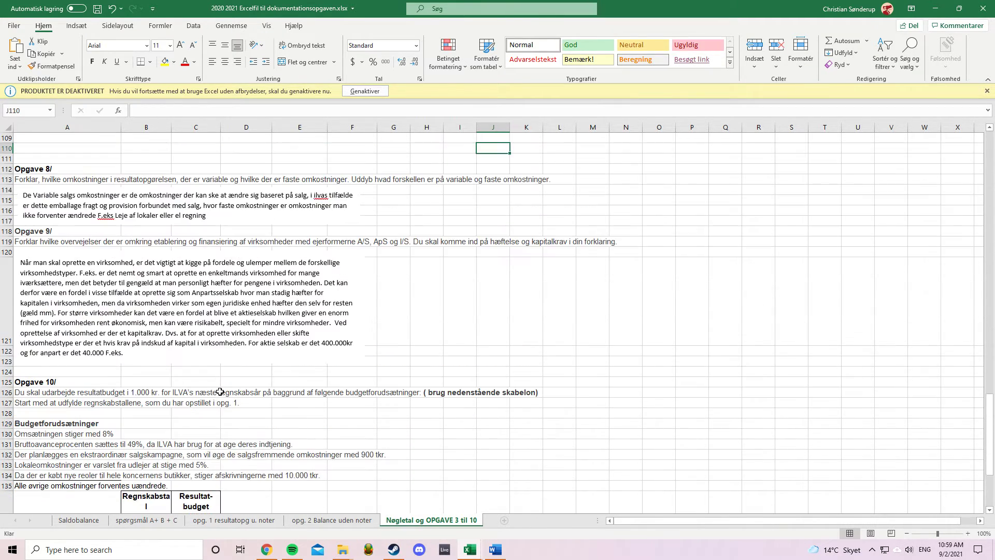
scroll(220, 392, down, 2)
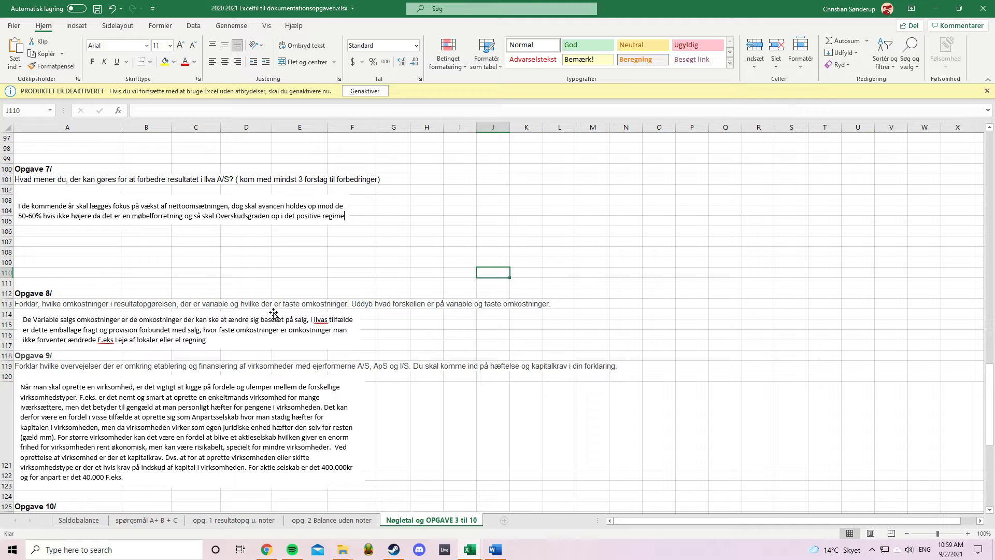
On the Saldobalance sheet, highlight the Variable salgsomkostninger block and point out salgsemballage, salgsprovision and salgsfragt.
click(77, 520)
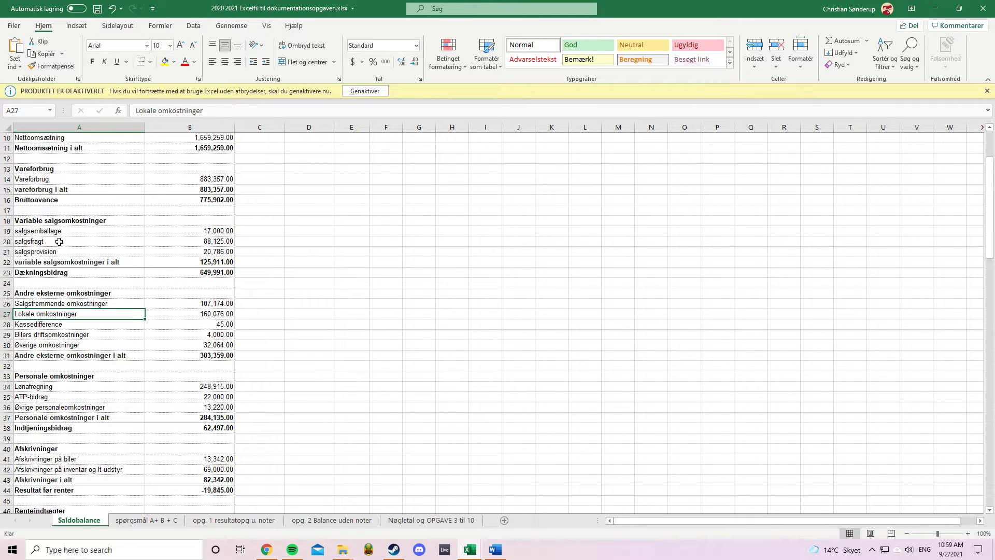
click(49, 224)
drag(49, 224, 207, 274)
click(326, 264)
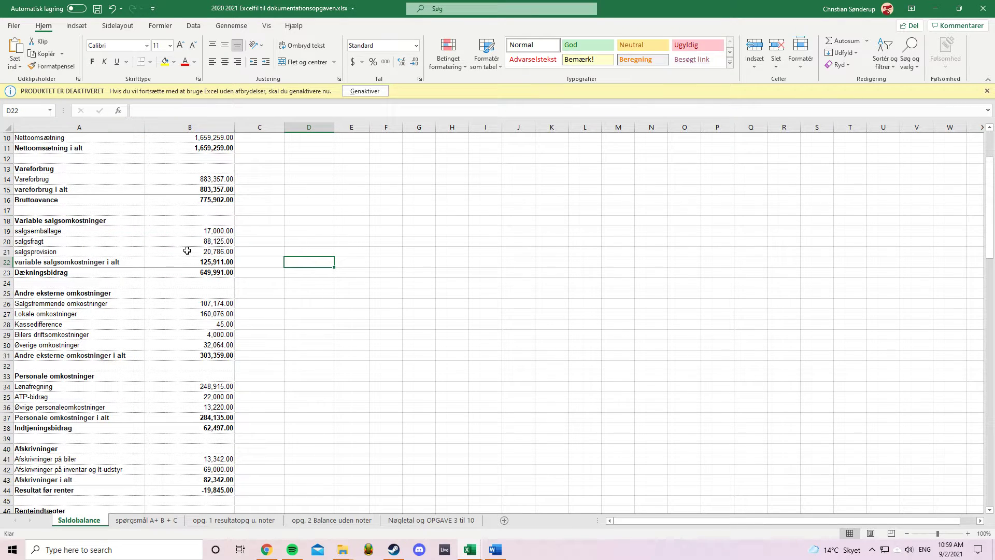
click(58, 234)
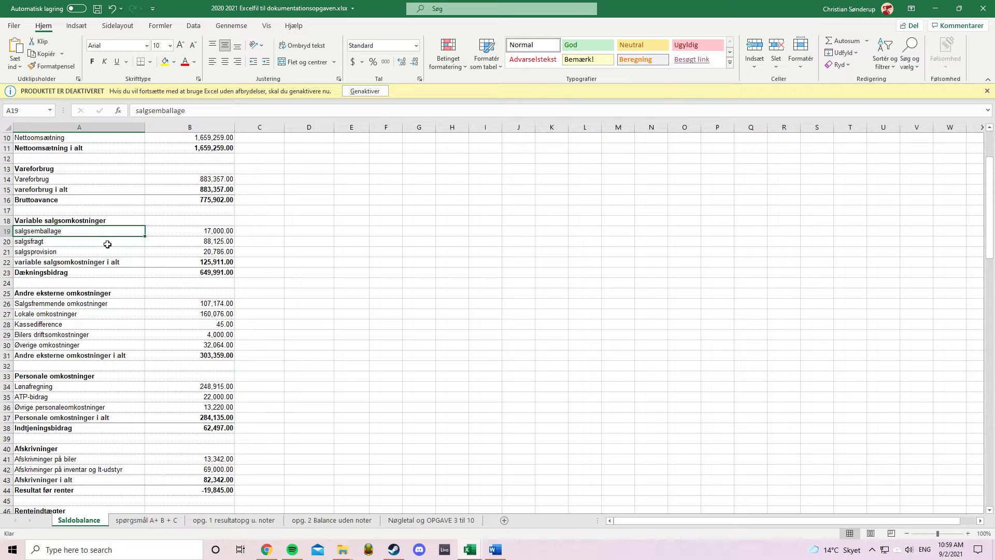
click(57, 253)
click(49, 246)
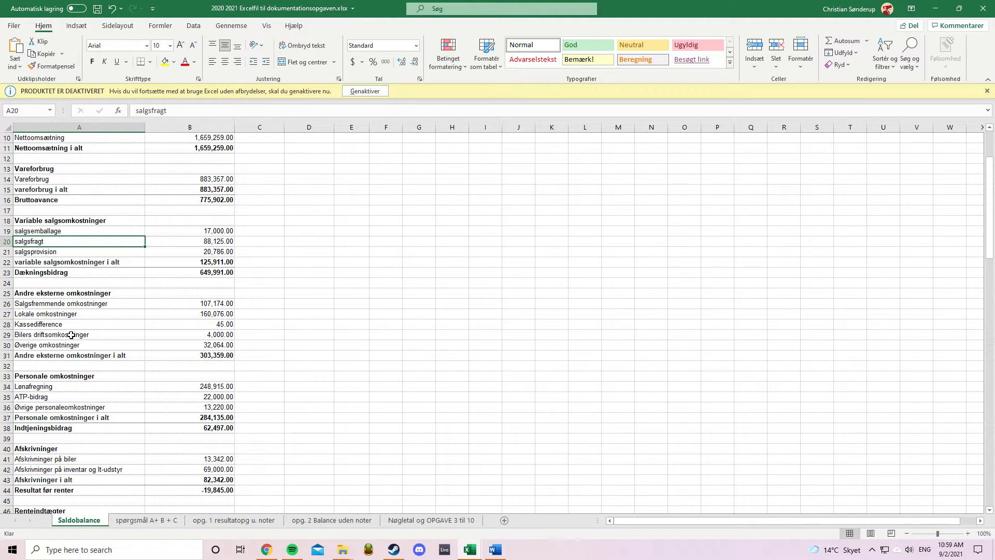
Highlight the Andre eksterne omkostninger block and point out Lokale omkostninger within it.
drag(50, 294, 199, 358)
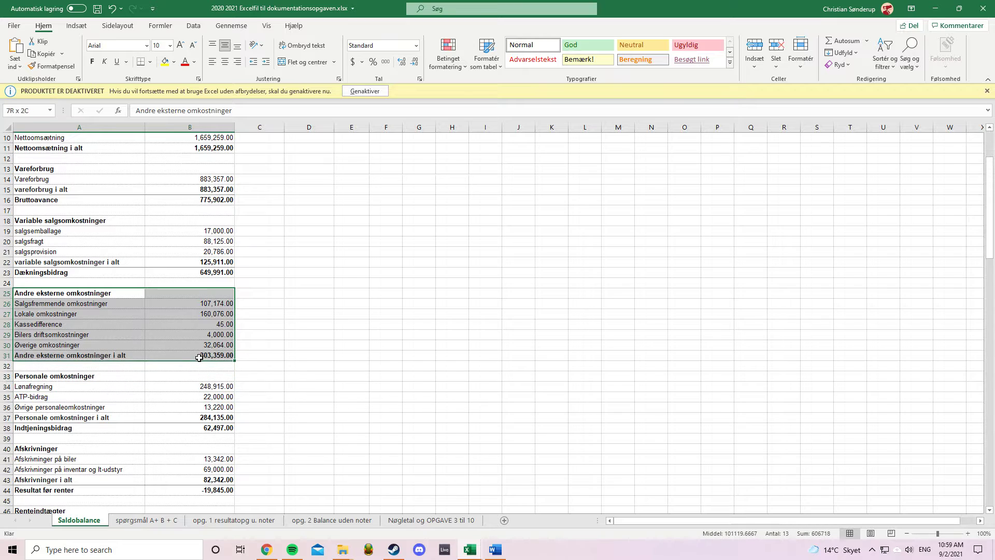
click(52, 296)
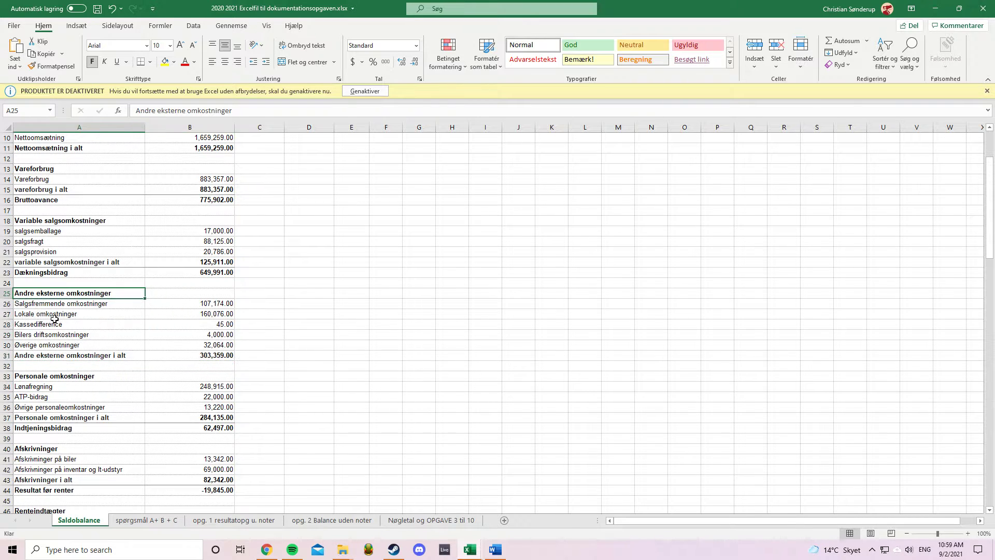
click(55, 318)
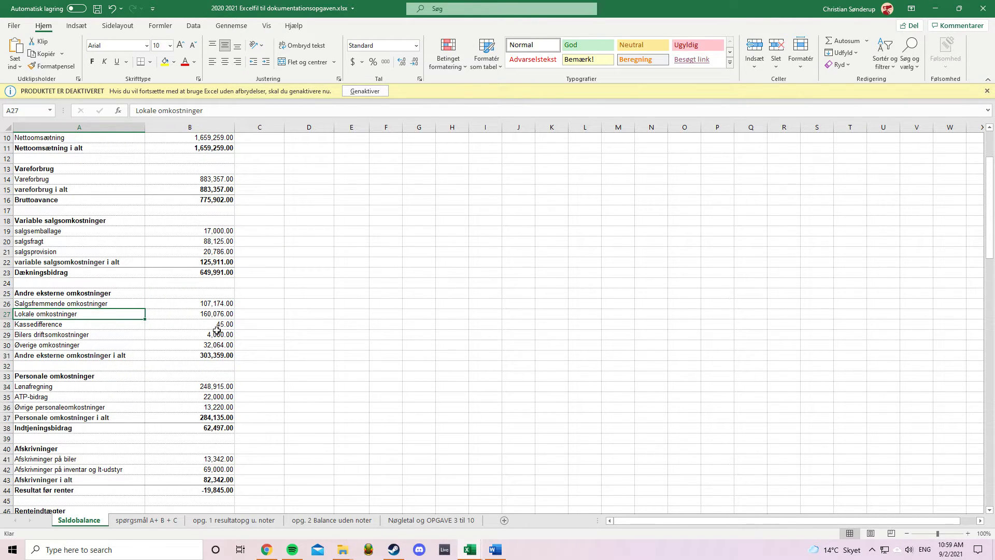
Reread the Opgave 8 answer on the Nøgletal og OPGAVE 3 til 10 sheet and locate Bilers driftsomkostninger in Saldobalance.
click(415, 520)
scroll(151, 275, down, 10)
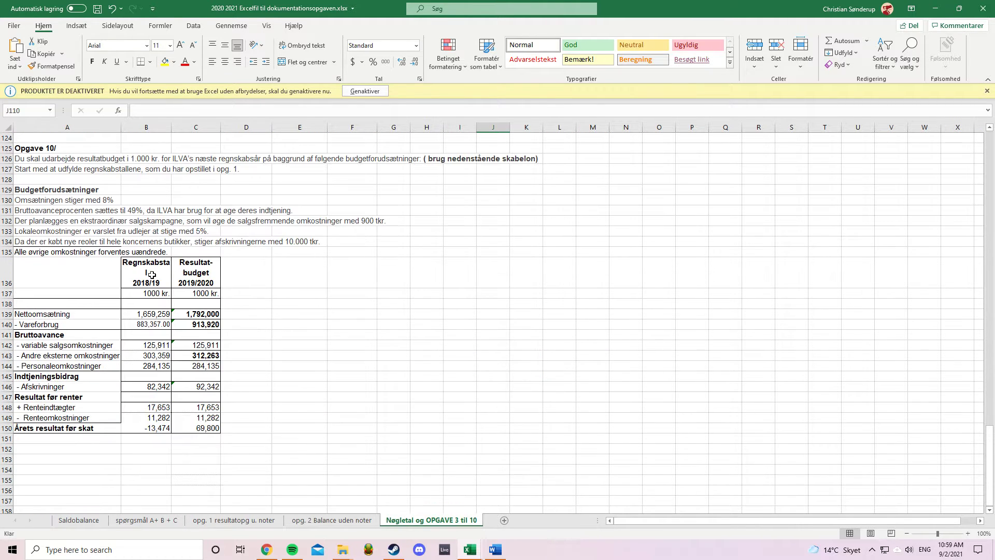
scroll(204, 236, up, 6)
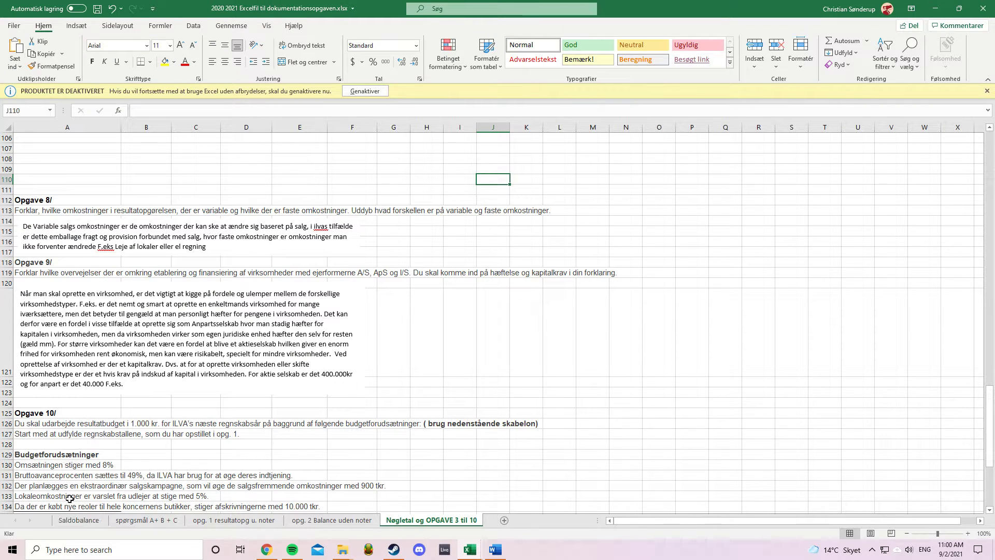
click(78, 520)
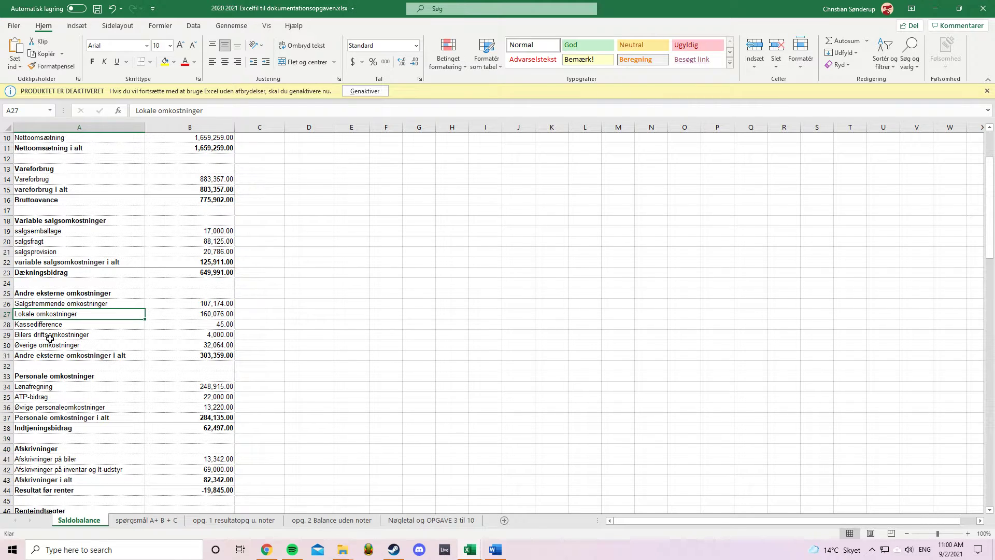
click(50, 338)
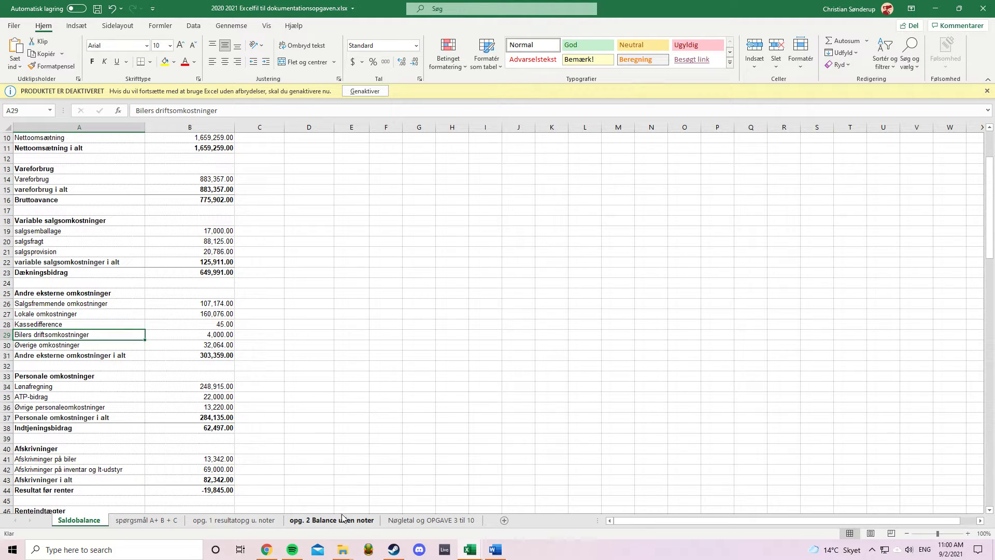
Return to the Nøgletal og OPGAVE 3 til 10 sheet and review the Opgave 9 question and answer on A/S, ApS and I/S.
click(408, 521)
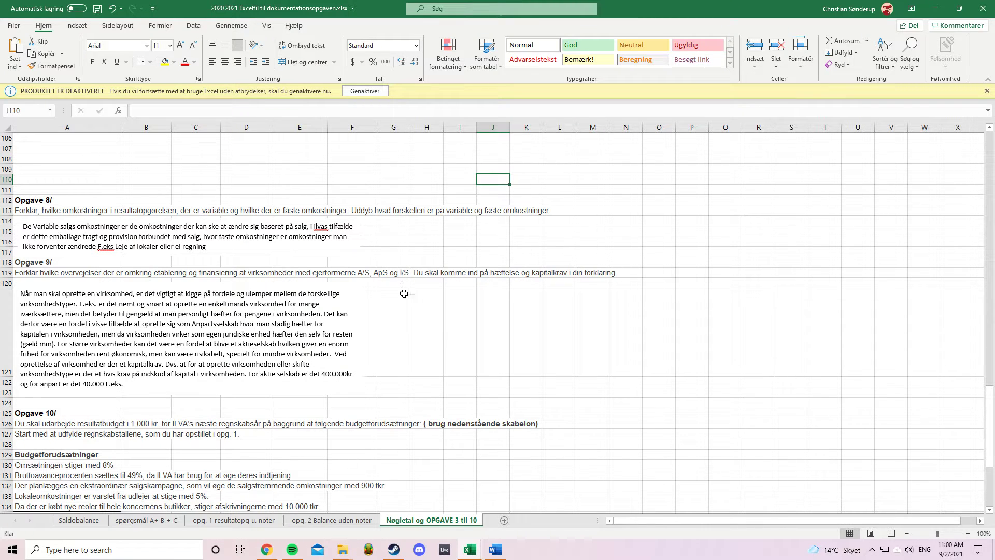
click(408, 277)
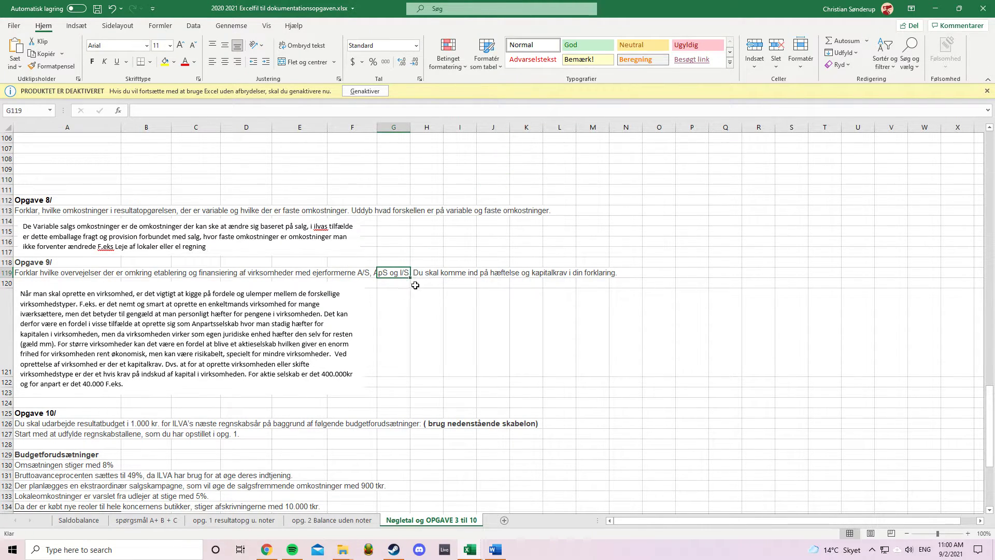
click(400, 313)
click(486, 305)
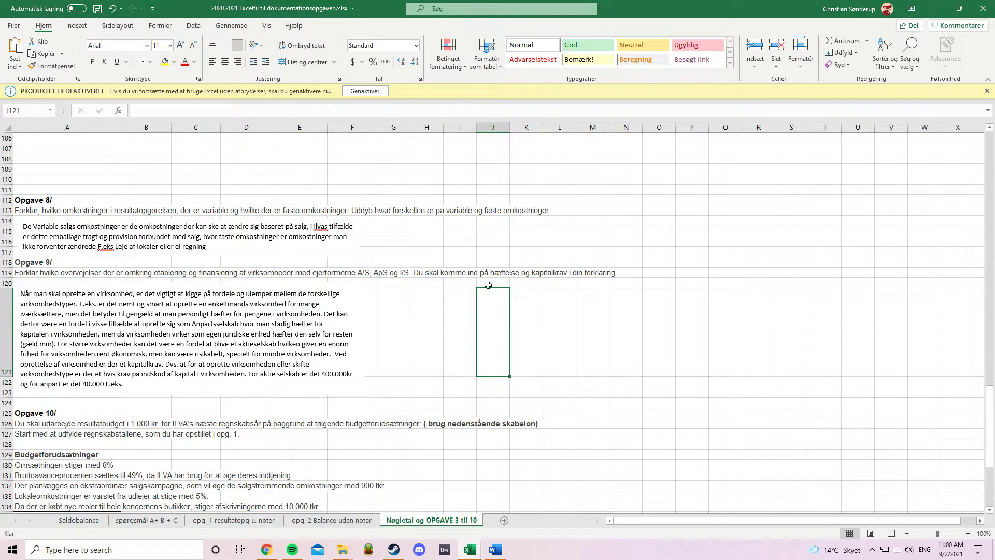
click(606, 331)
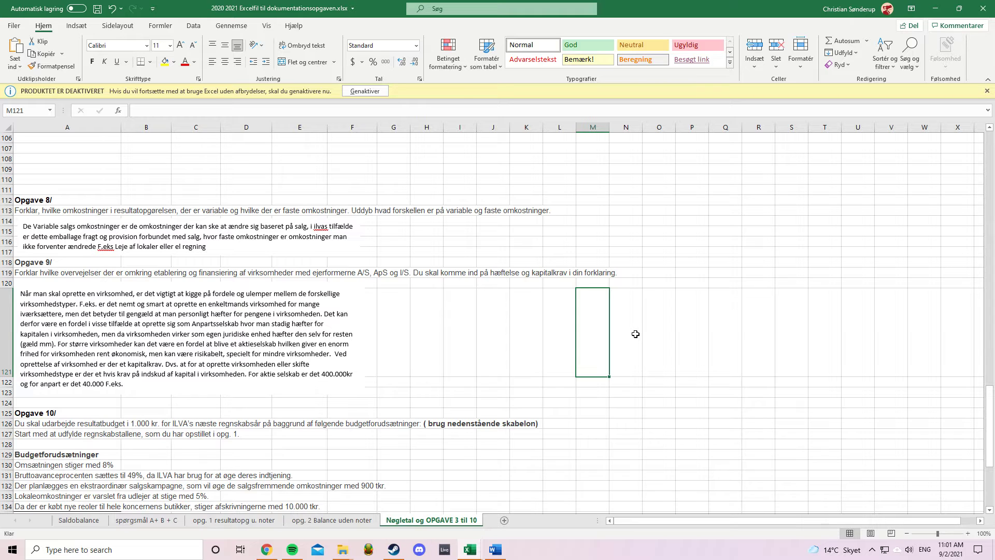
drag(636, 334, 409, 344)
click(465, 344)
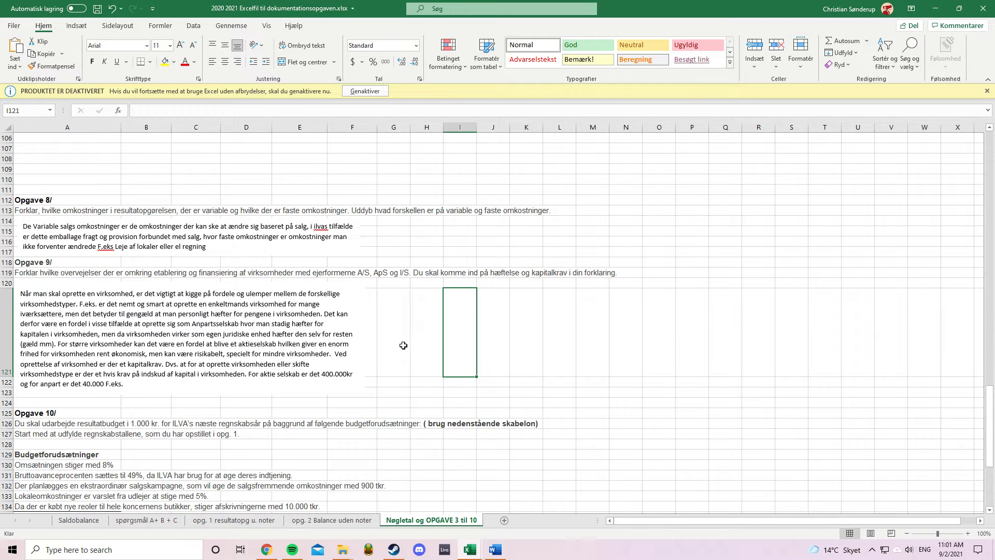
drag(402, 344, 634, 355)
click(717, 361)
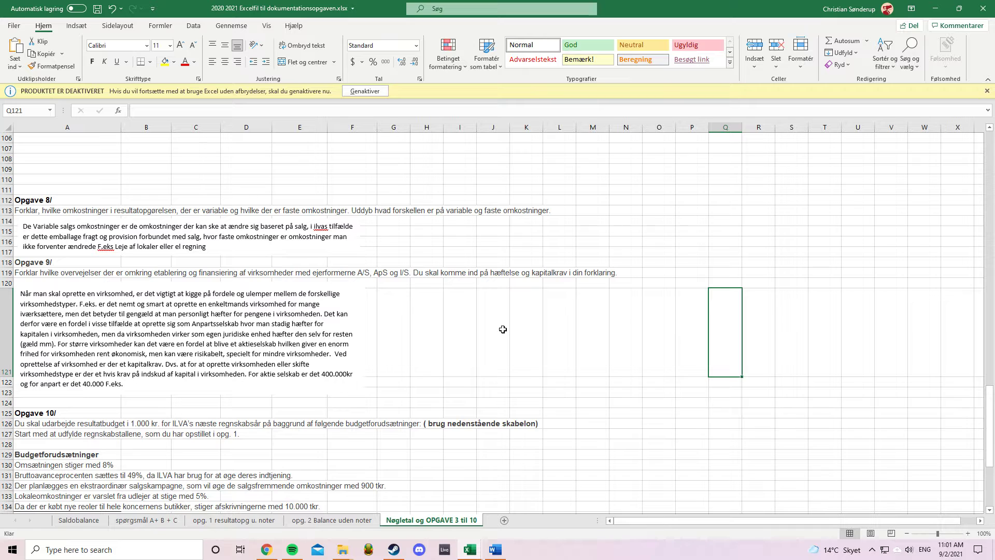
drag(390, 346, 631, 323)
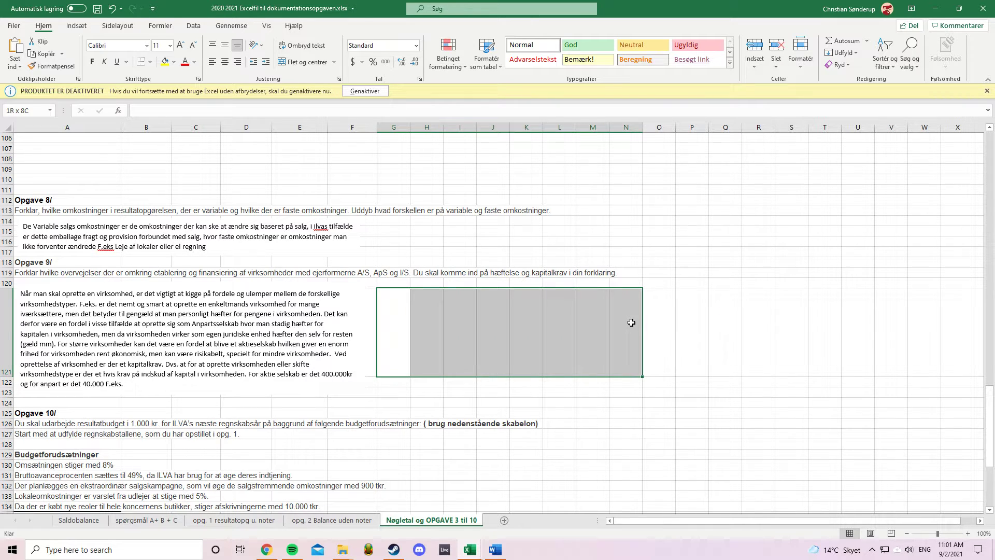
click(704, 327)
drag(402, 345, 645, 326)
click(487, 336)
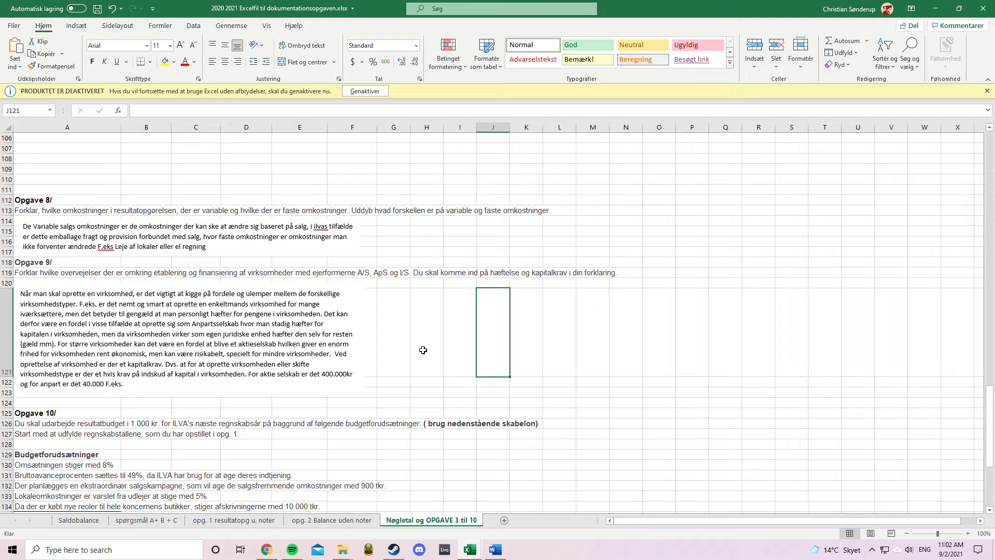
drag(407, 363, 613, 351)
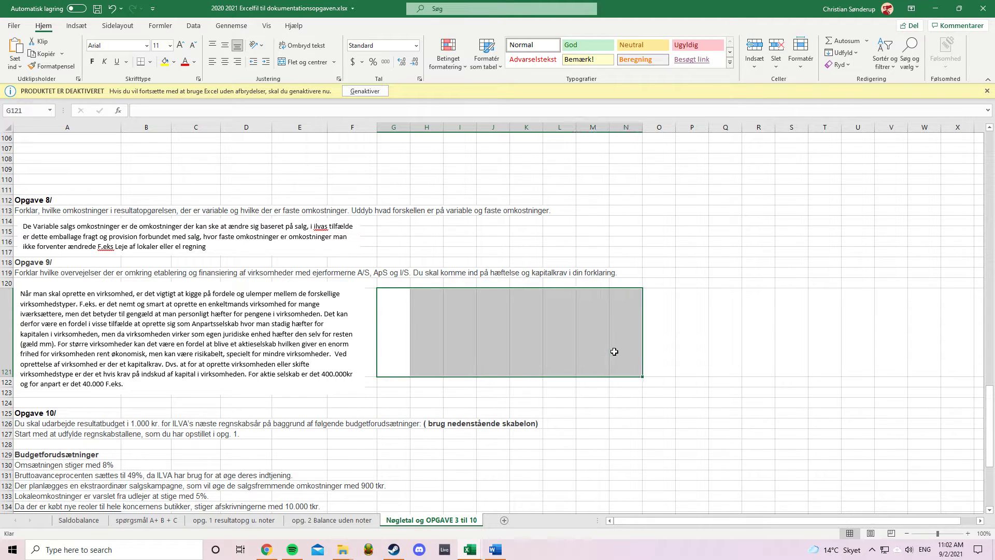
click(648, 351)
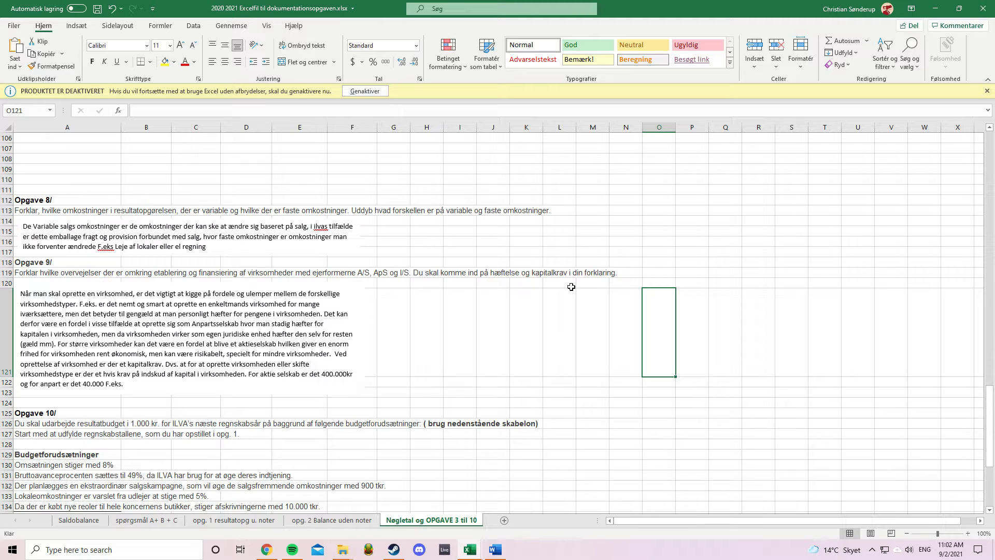
click(482, 343)
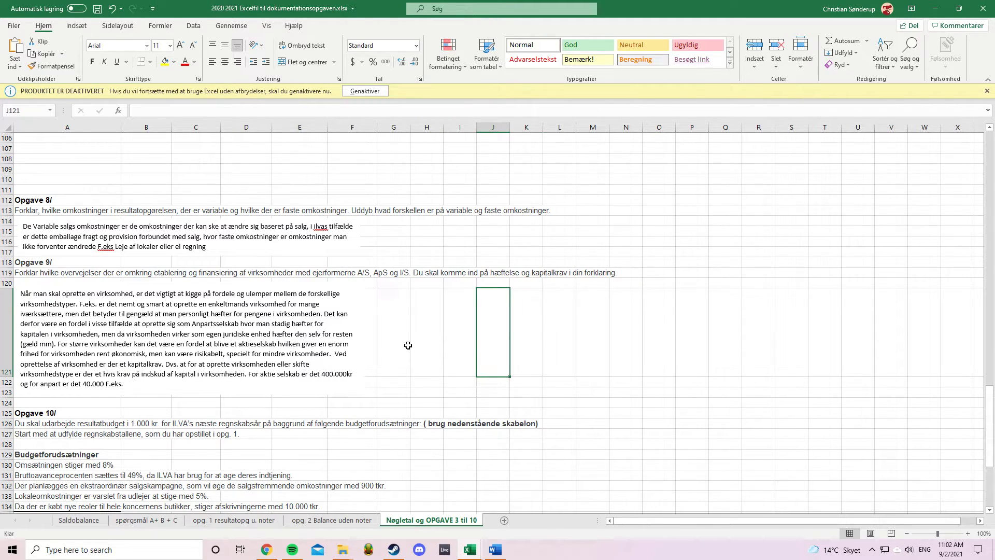
drag(408, 345, 610, 334)
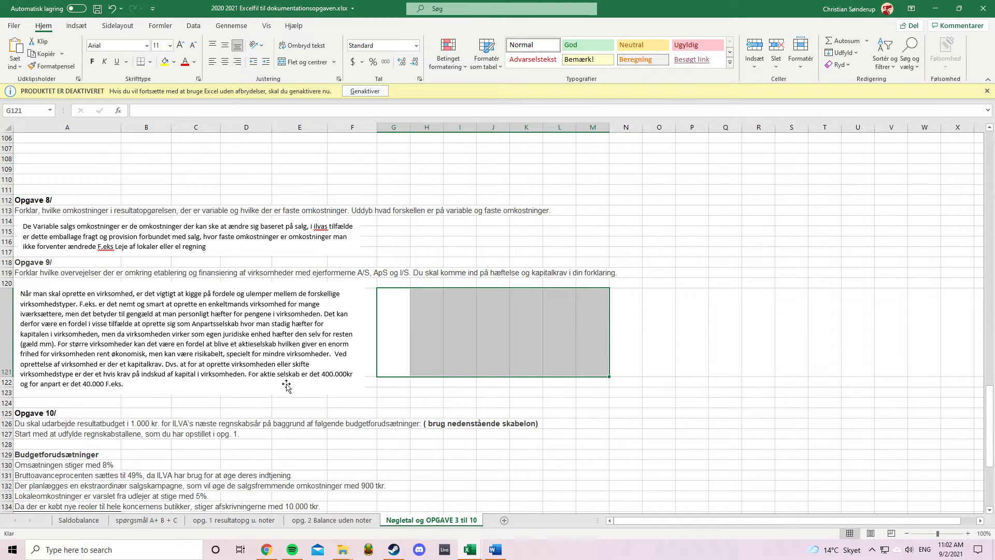
click(667, 286)
Go to Opgave 10 and highlight the listed Budgetforudsætninger above the budget table.
scroll(307, 432, down, 4)
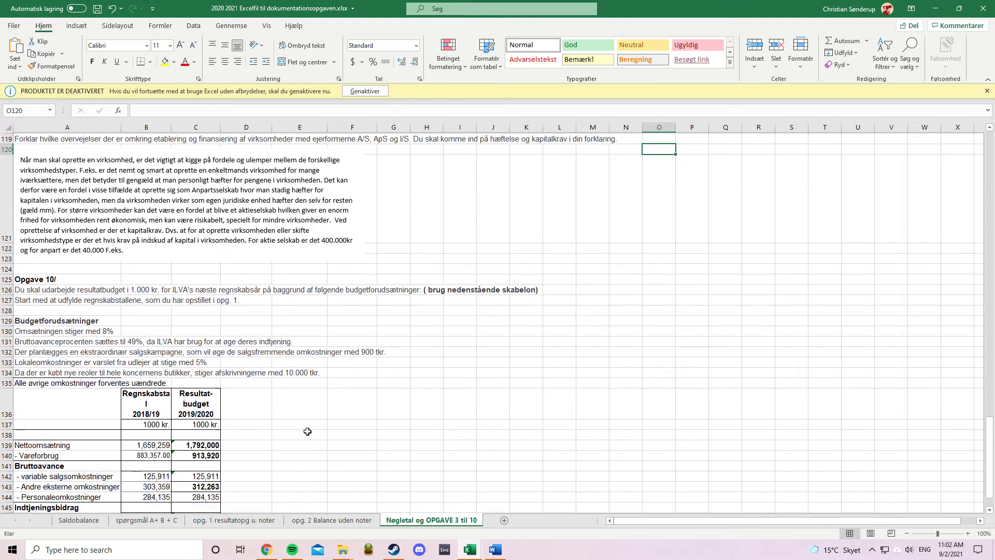
scroll(307, 431, down, 4)
scroll(275, 431, up, 3)
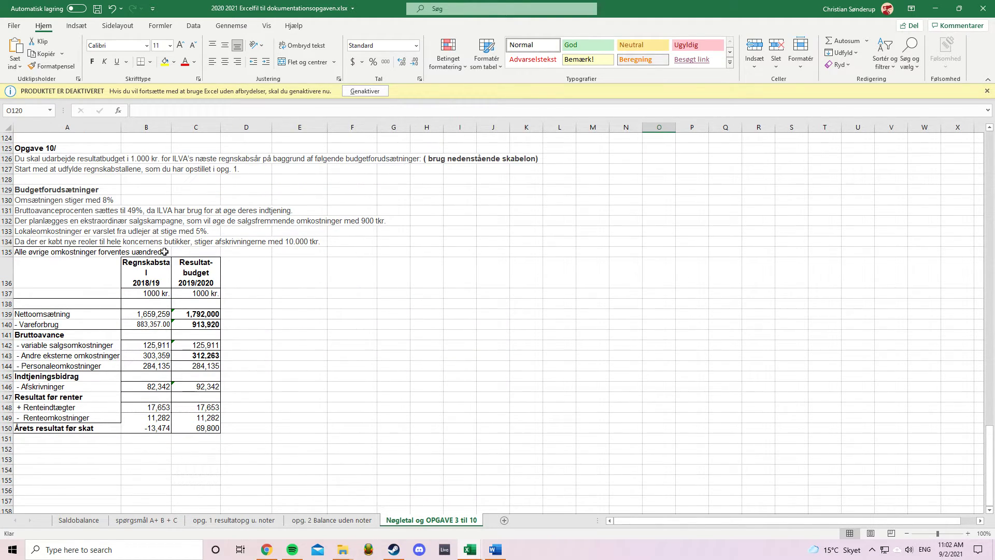
drag(133, 254, 45, 203)
click(287, 231)
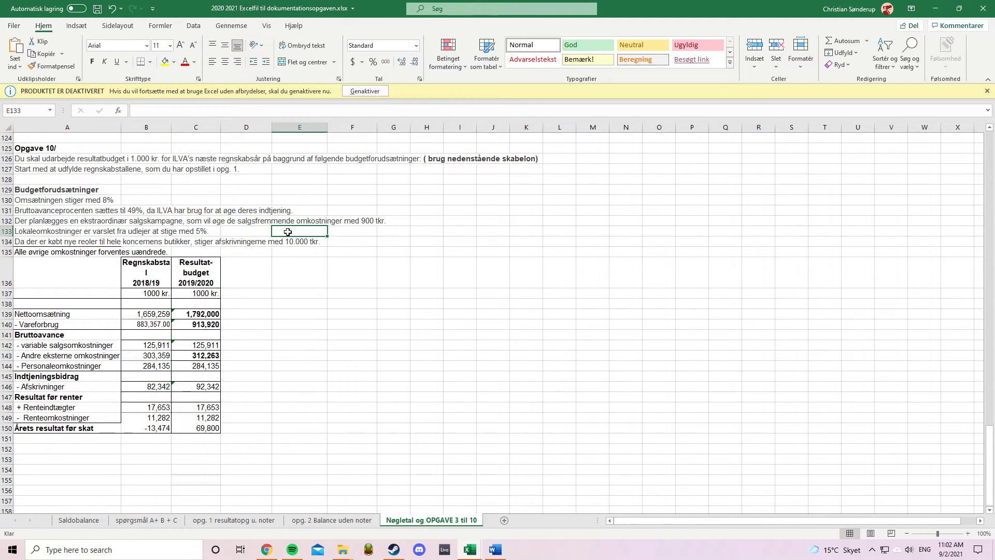
Inspect the formulas behind the 2019/2020 Nettoomsætning and Vareforbrug figures in the Resultatbudget column.
double_click(207, 317)
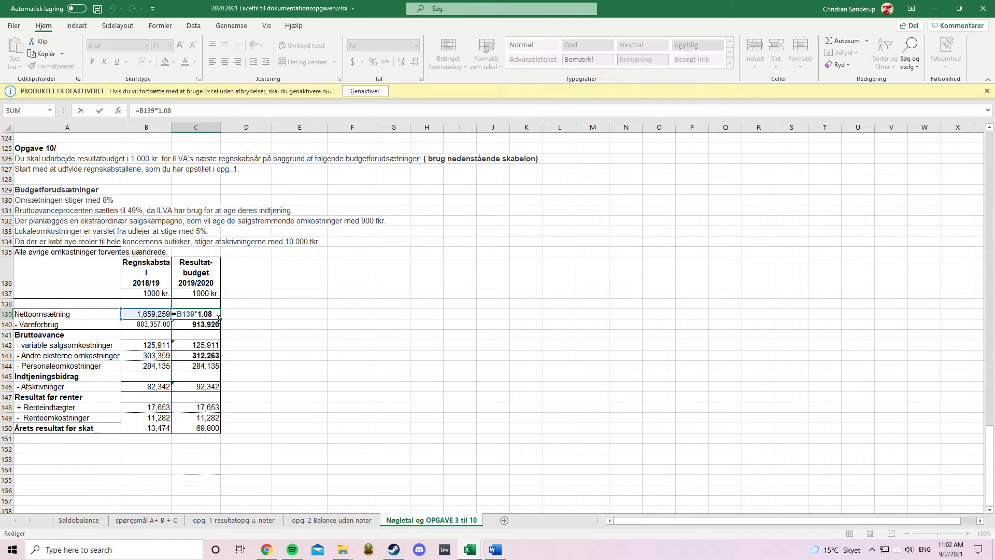
drag(218, 317, 175, 318)
key(Return)
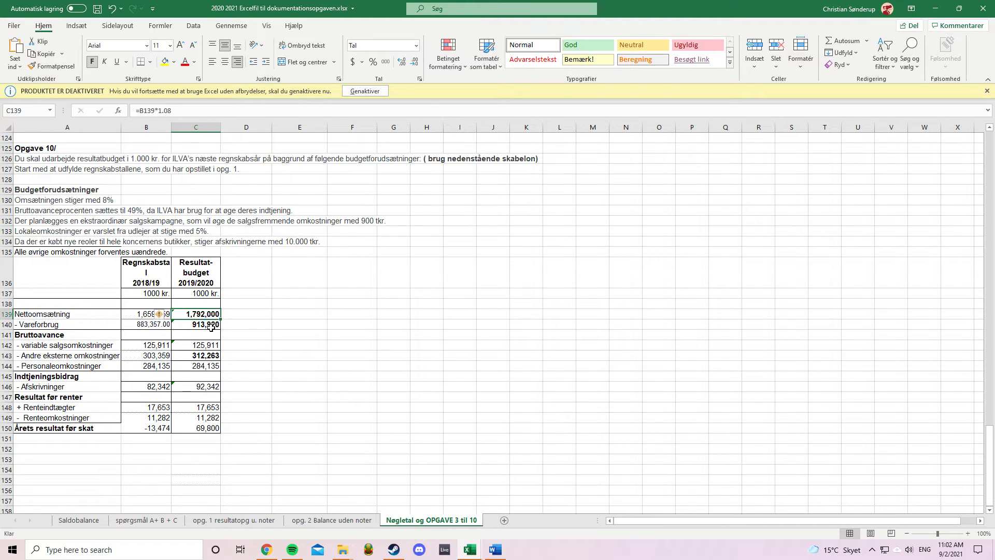
key(F2)
key(Left)
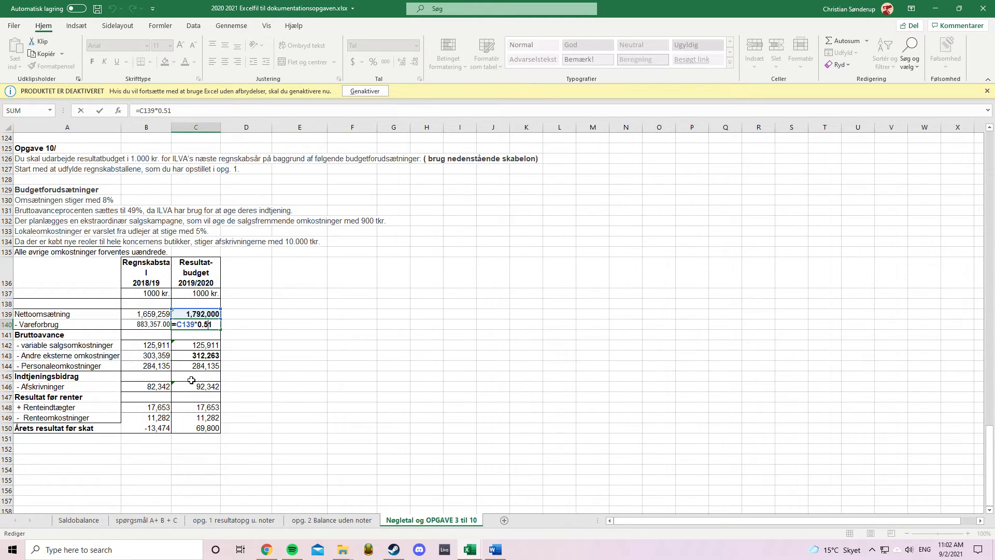
key(ctrl+Return)
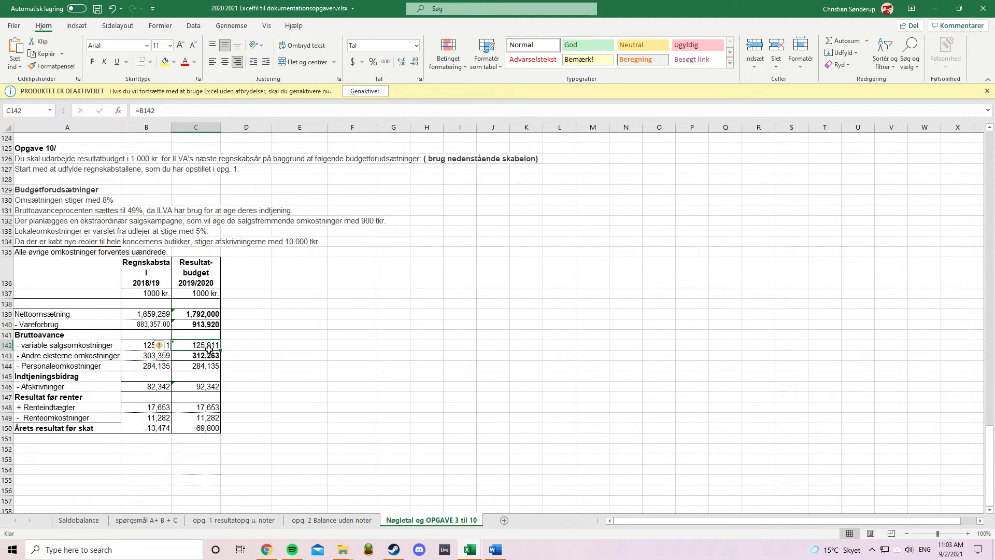
Check the formulas behind the 2019/2020 variable salgsomkostninger and Andre eksterne omkostninger figures in the Resultatbudget column.
click(205, 346)
double_click(205, 358)
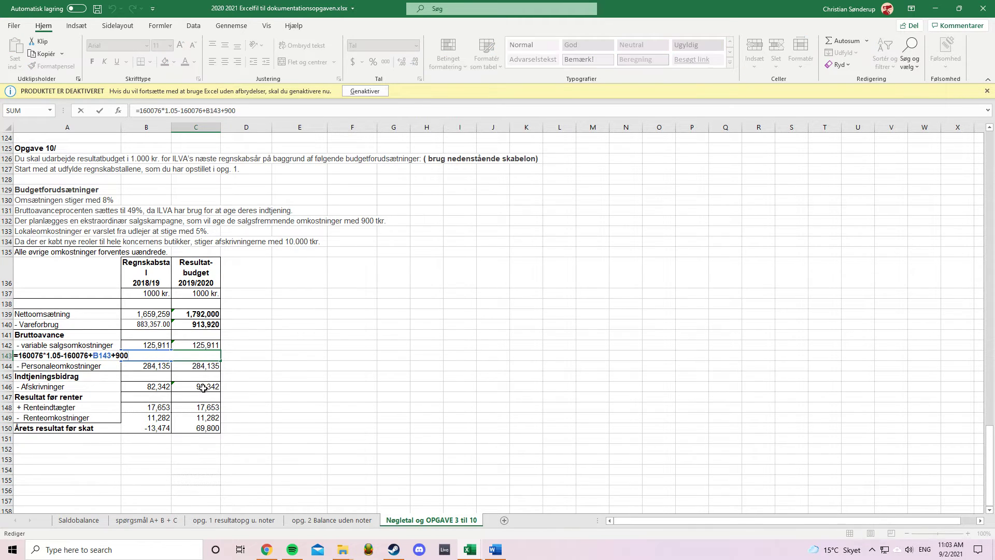
key(Escape)
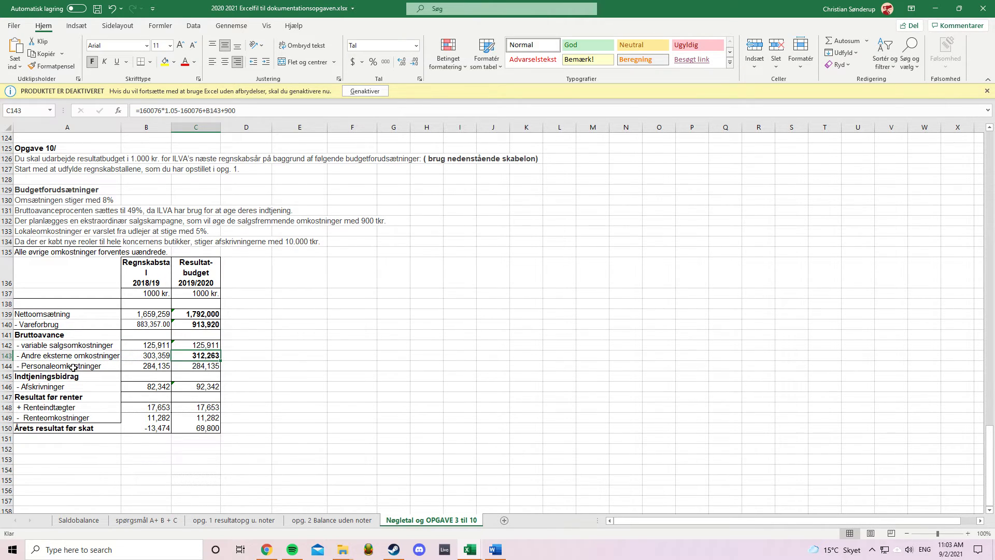
Reopen the 2019/2020 Andre eksterne omkostninger formula and highlight its base amount, 1.05 factor and subtracted amount in turn, keeping the formula as it is.
double_click(205, 359)
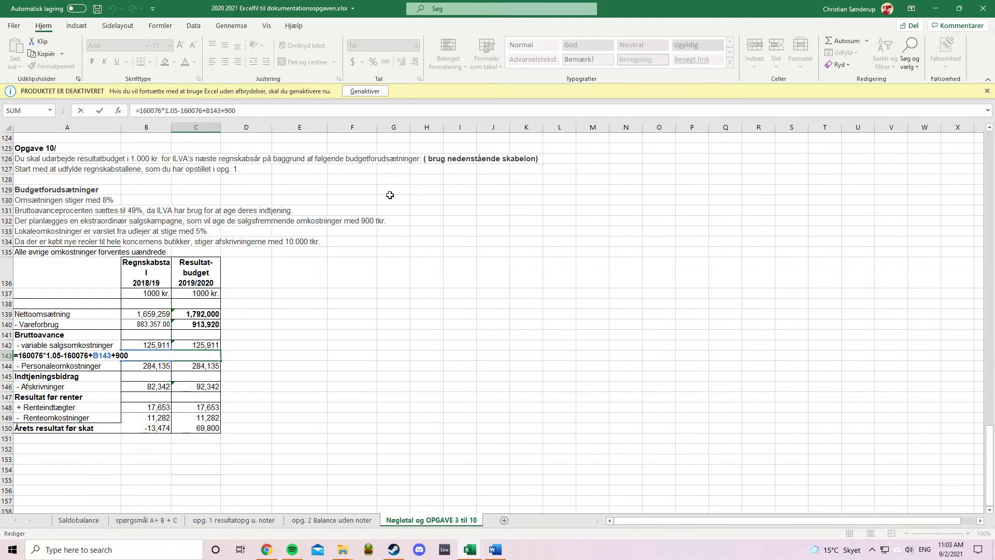
double_click(127, 363)
drag(44, 356, 19, 356)
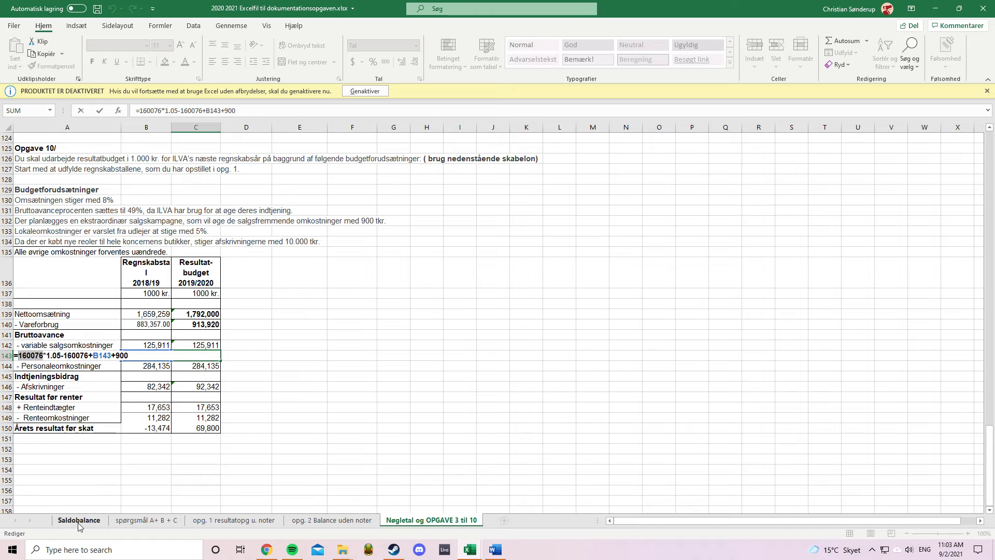
double_click(51, 358)
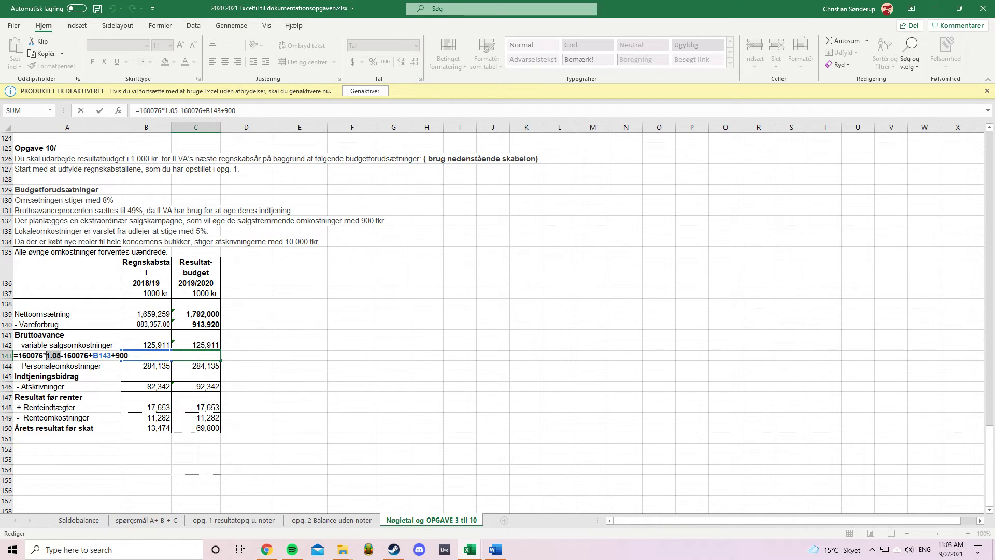
click(73, 357)
drag(63, 357, 88, 358)
click(93, 361)
key(ctrl+Return)
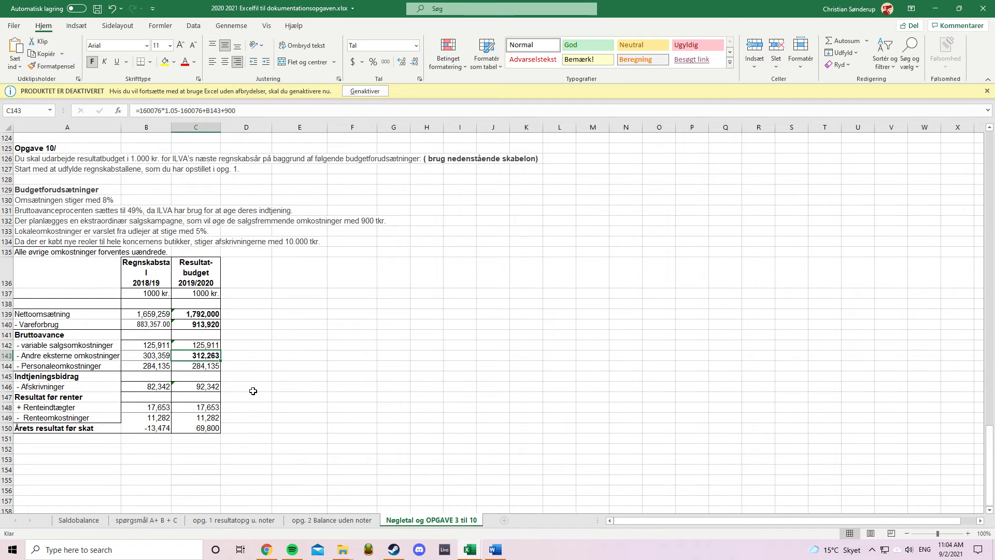
Inspect the 2019/2020 Personaleomkostninger entry and the formulas for Afskrivninger and Årets resultat før skat.
click(215, 369)
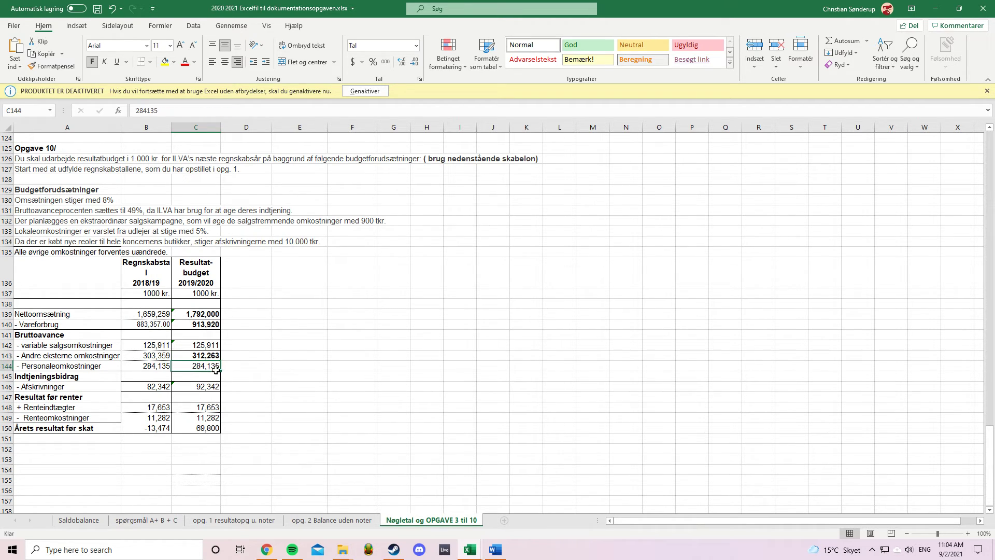
double_click(207, 390)
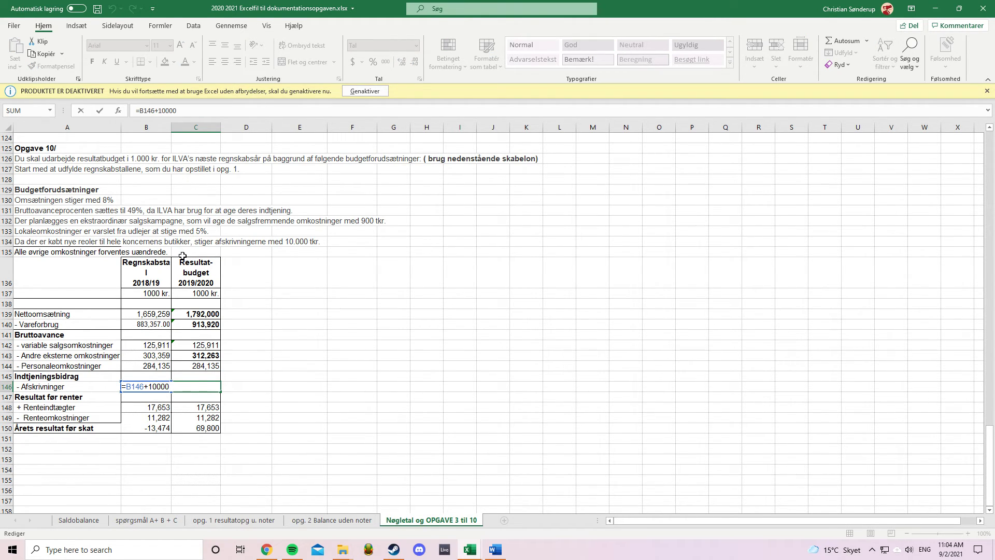
key(Escape)
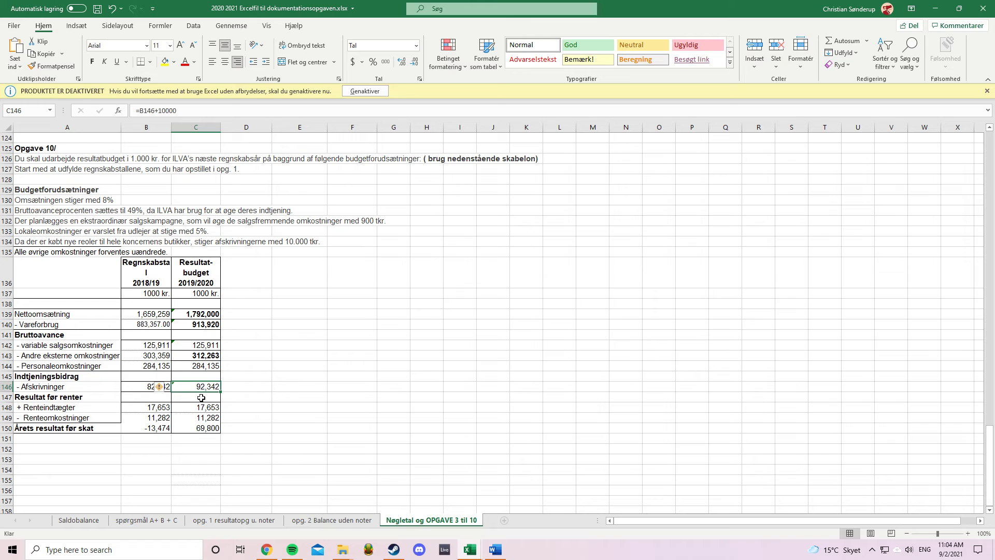
click(200, 429)
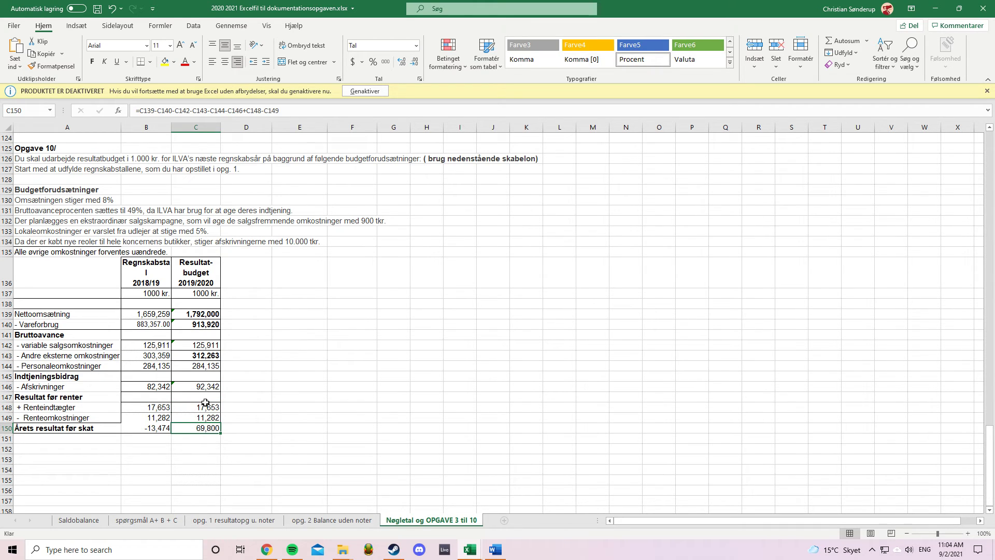
Compare the 2019/2020 Afskrivninger and Årets resultat før skat with the turnover and Bruttoavanceprocent assumptions under Budgetforudsætninger.
click(358, 327)
click(194, 388)
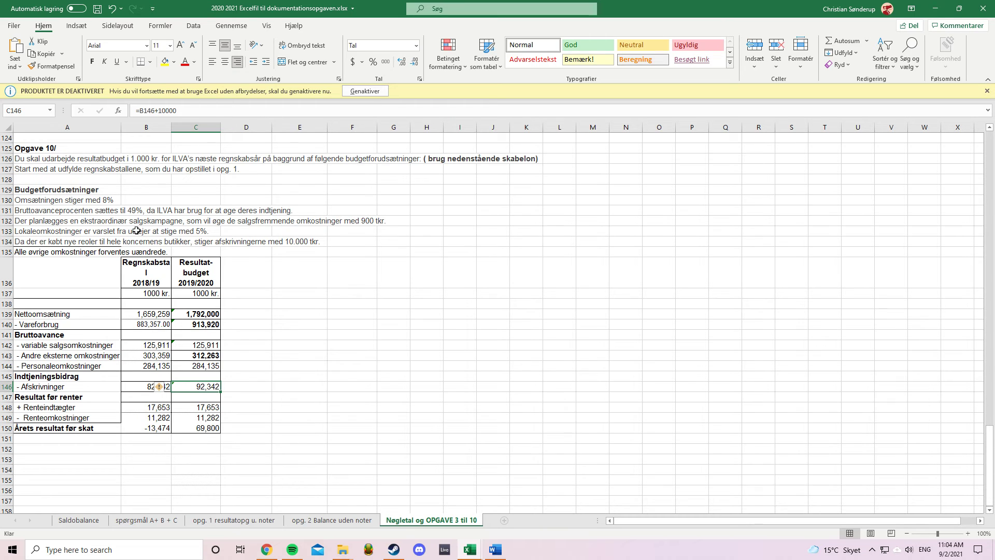
click(61, 213)
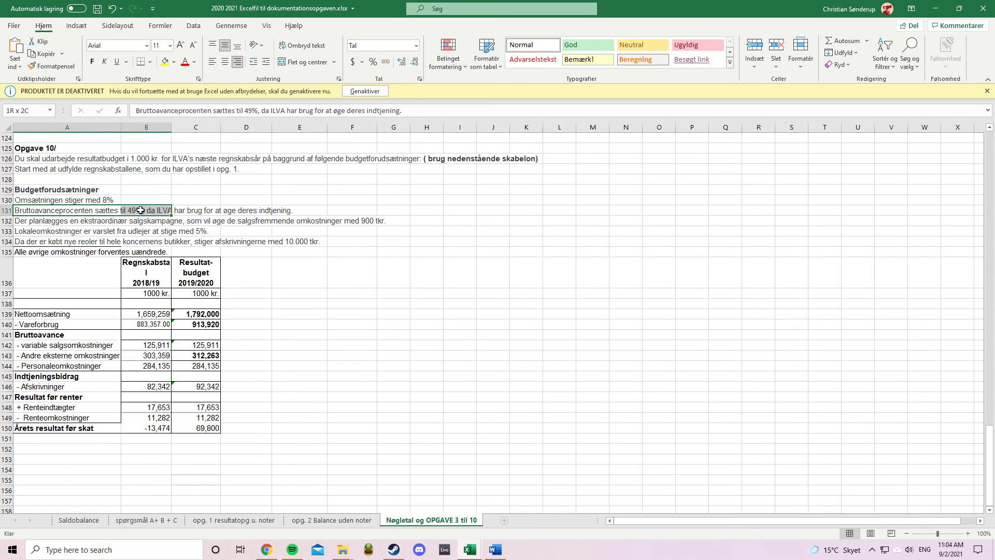
click(72, 203)
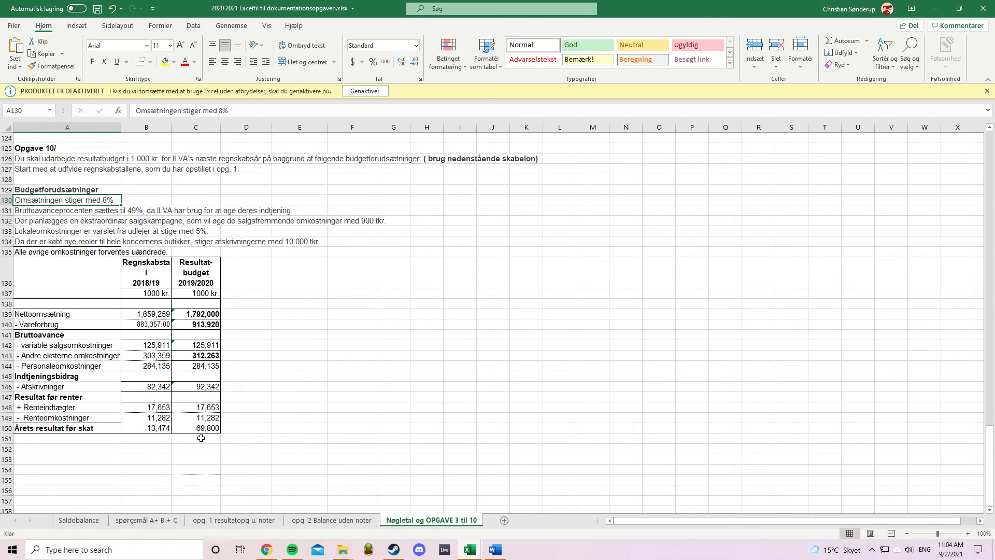
click(218, 430)
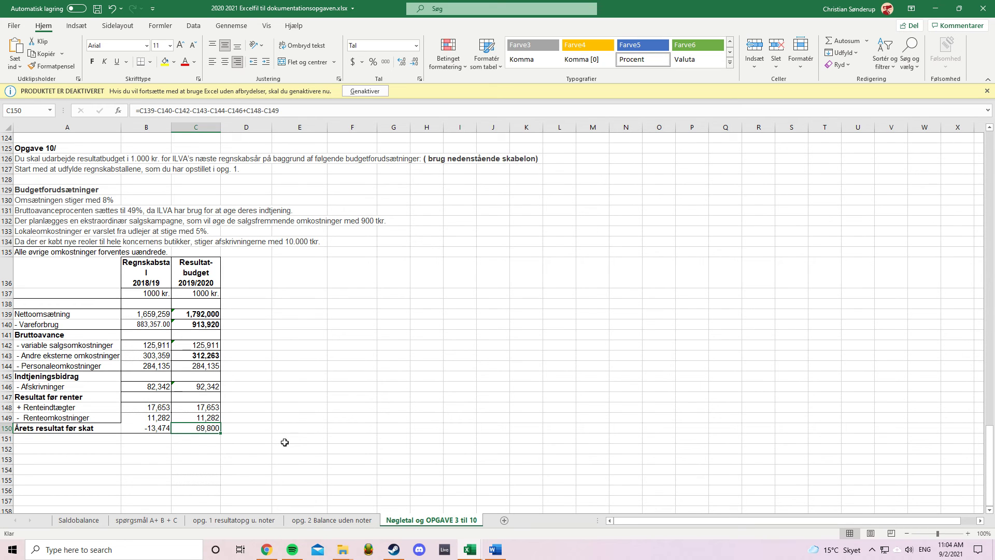
Return to the key figures and selected accounting figures for Ilva A/S at the start of the sheet.
scroll(285, 442, up, 20)
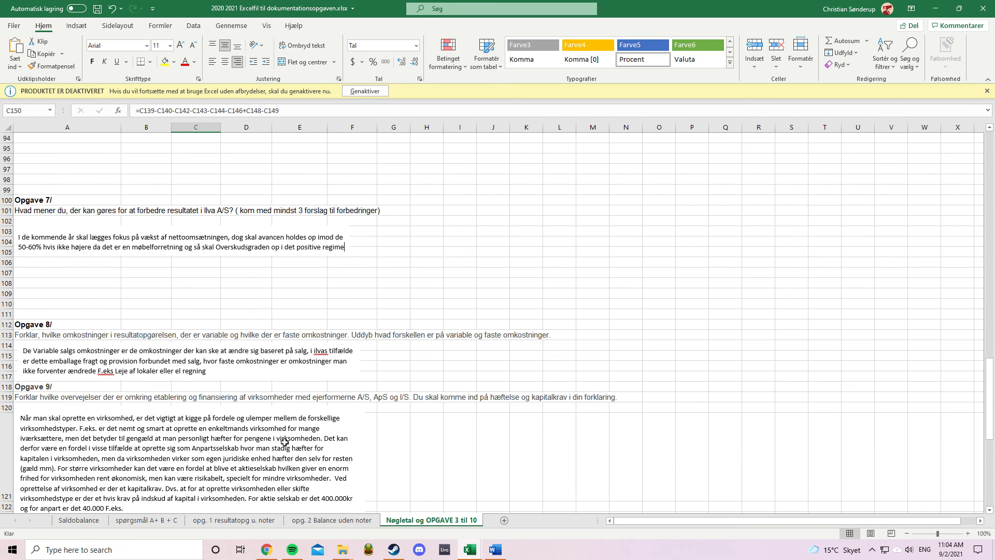
scroll(286, 446, up, 16)
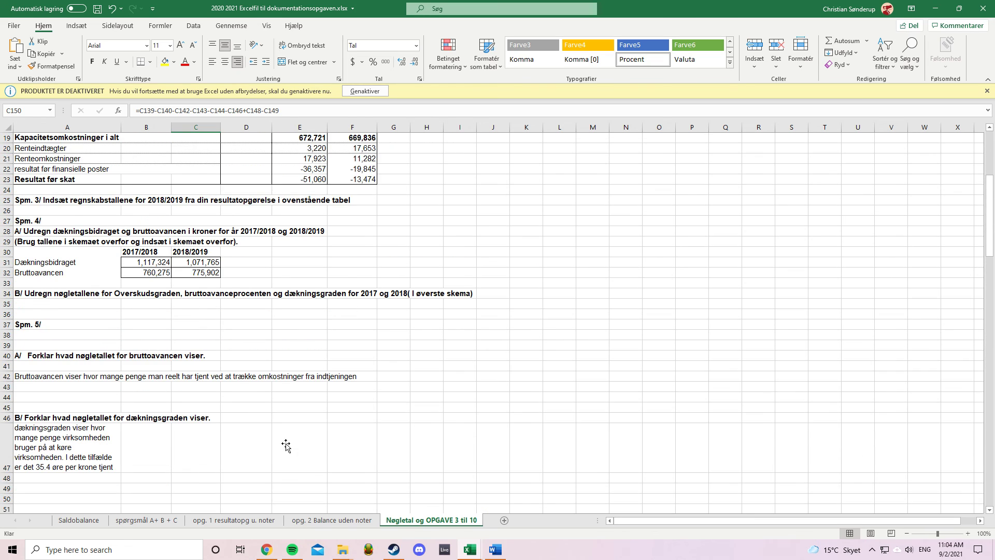
click(492, 317)
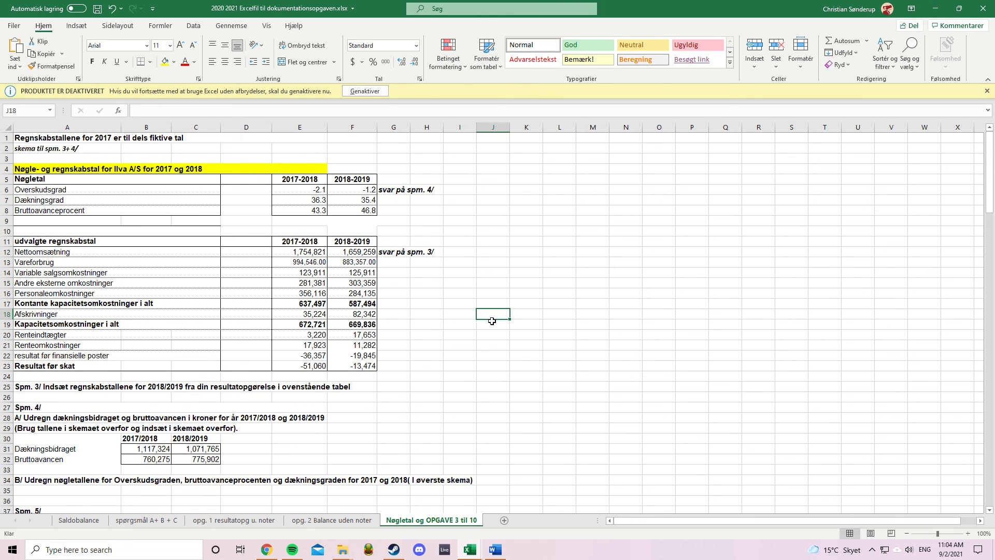
click(573, 357)
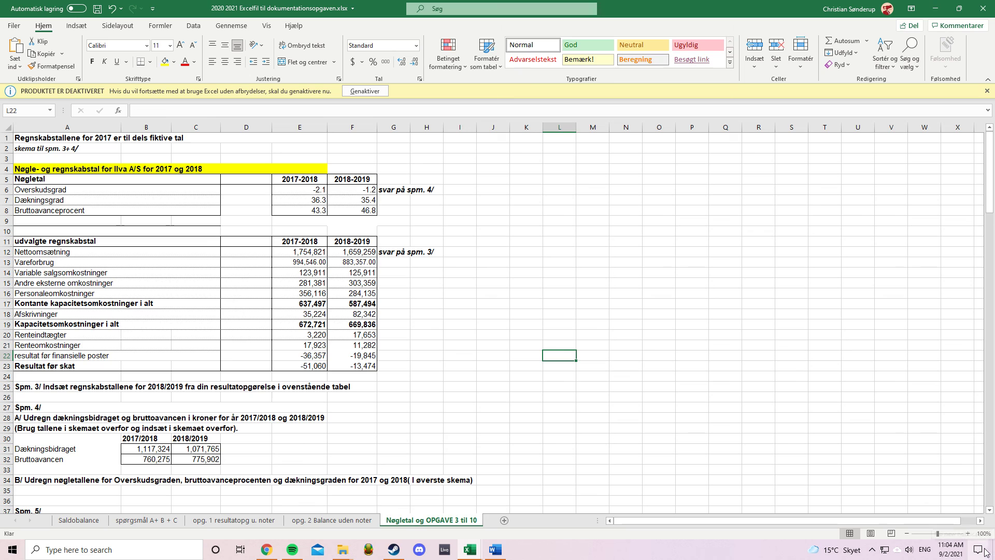
key(alt+z)
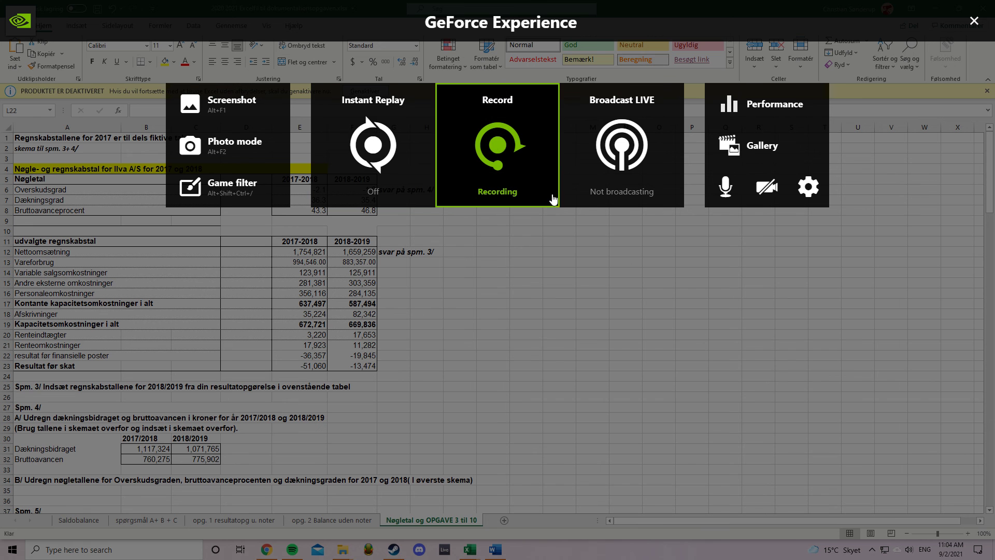